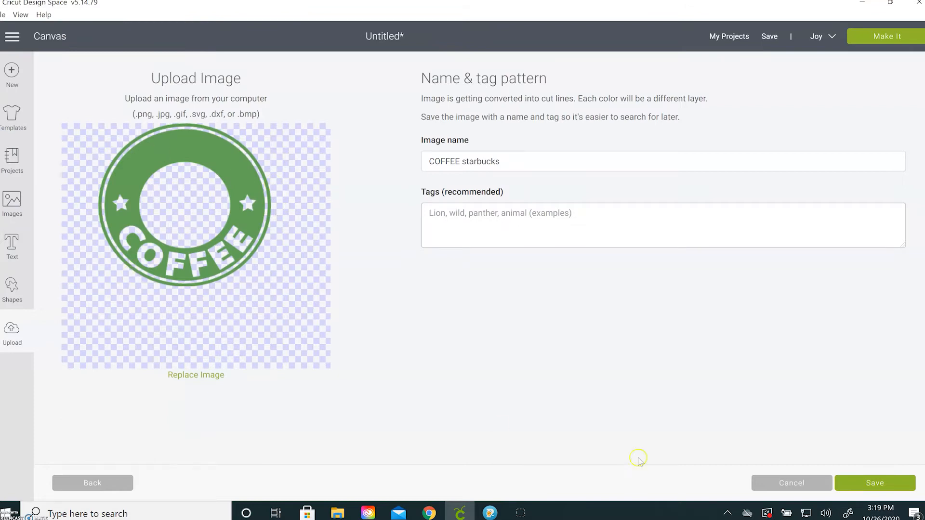
- Save the COFFEE starbucks upload and insert it onto the canvas beside the TEACHER FUEL ring, on its left
click(866, 481)
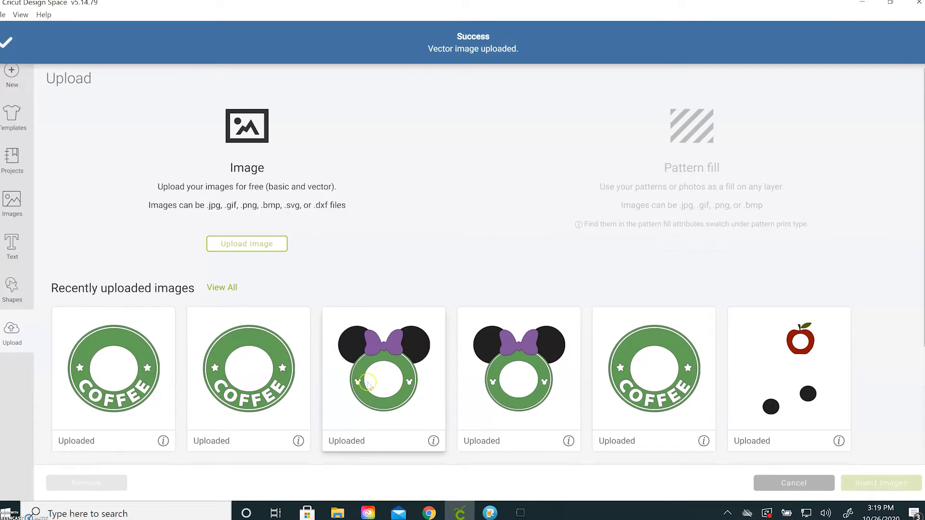
click(108, 396)
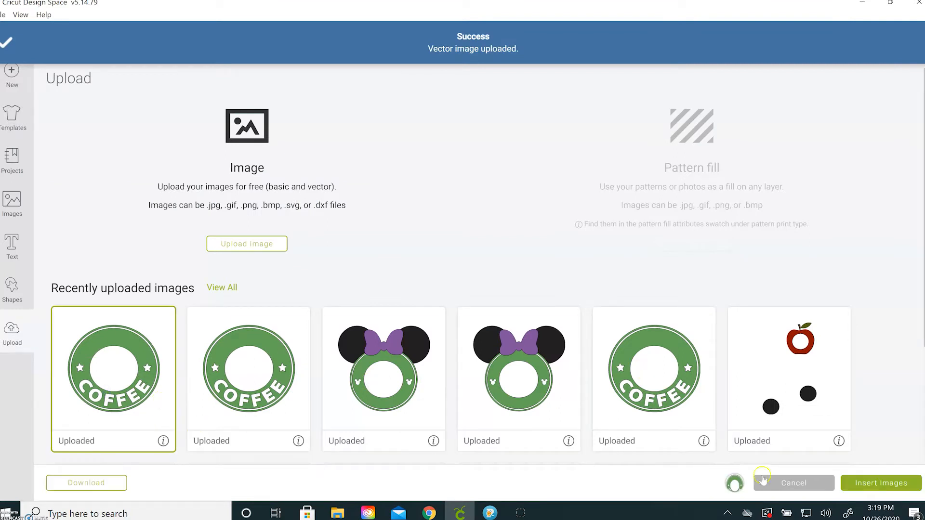
click(898, 489)
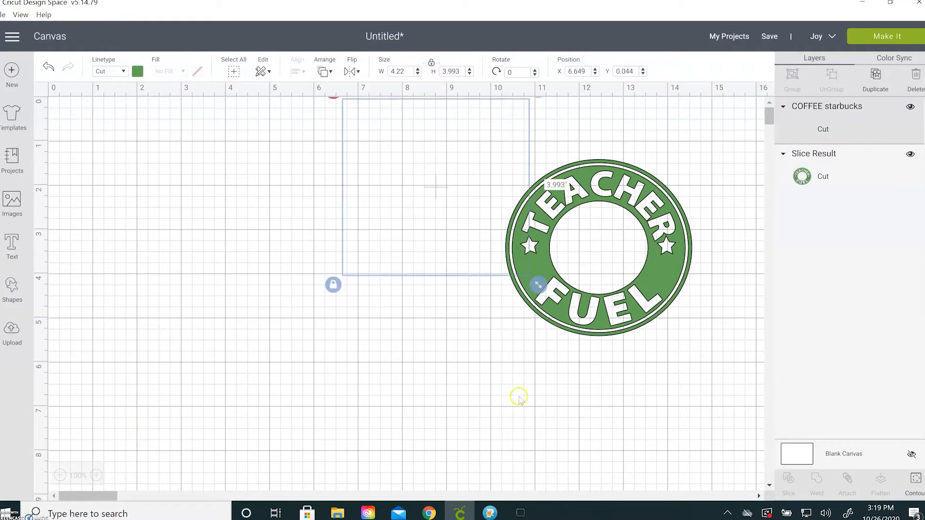
drag(458, 145, 318, 216)
click(469, 238)
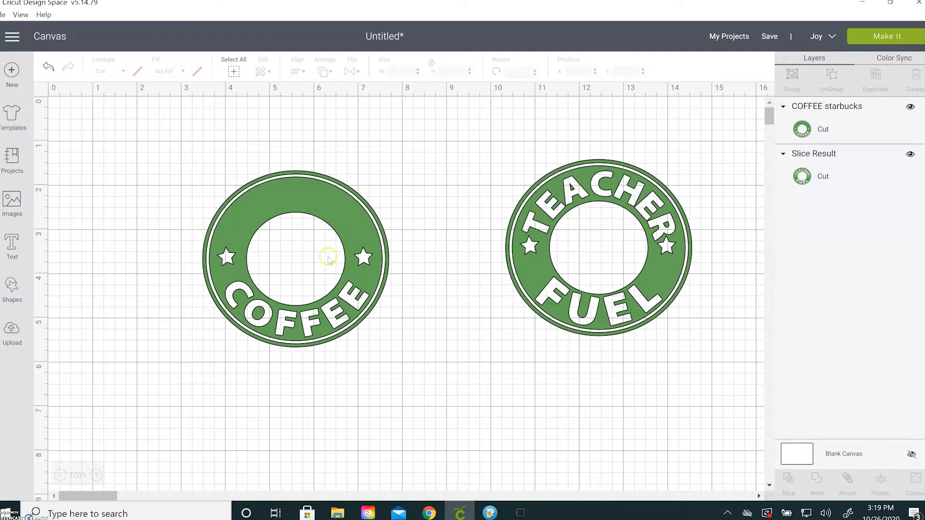
- Add a text object with the possessive first name in capitals and place it over the blank upper band of the COFFEE ring
click(12, 245)
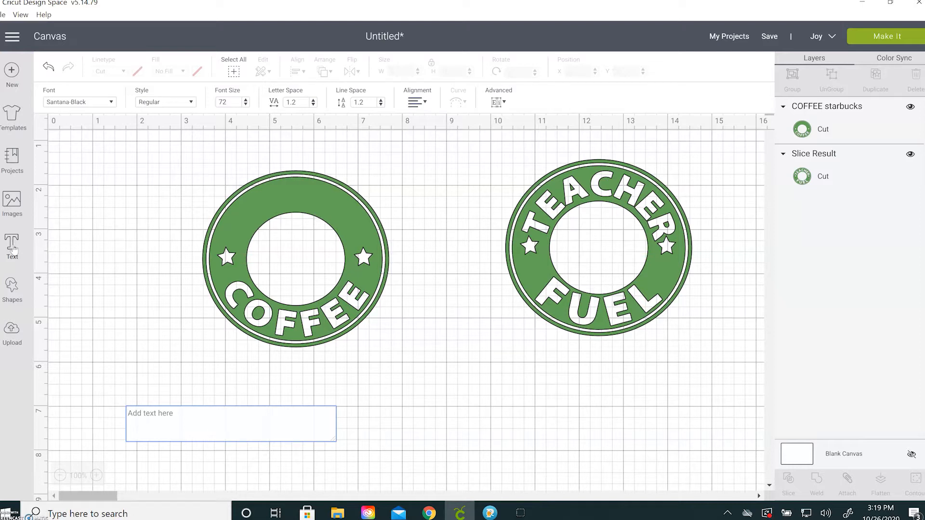
text(AMY)
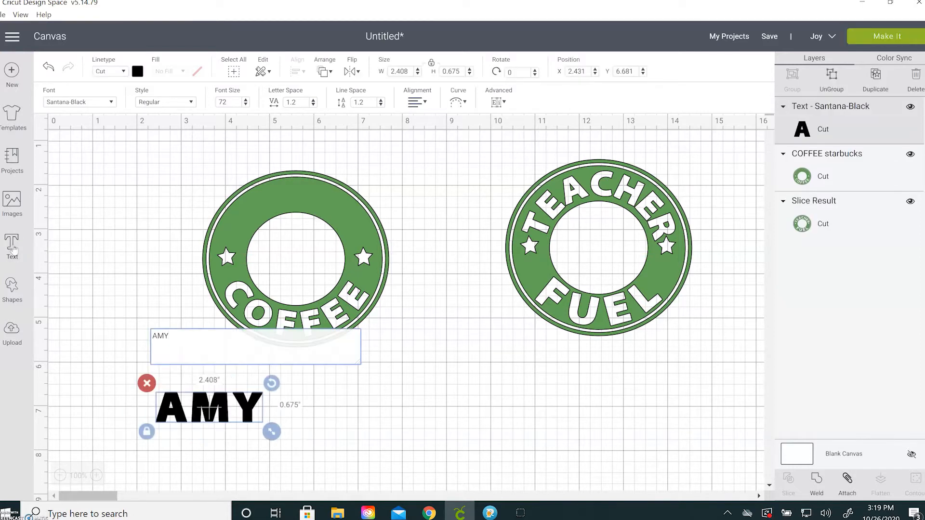
text('S)
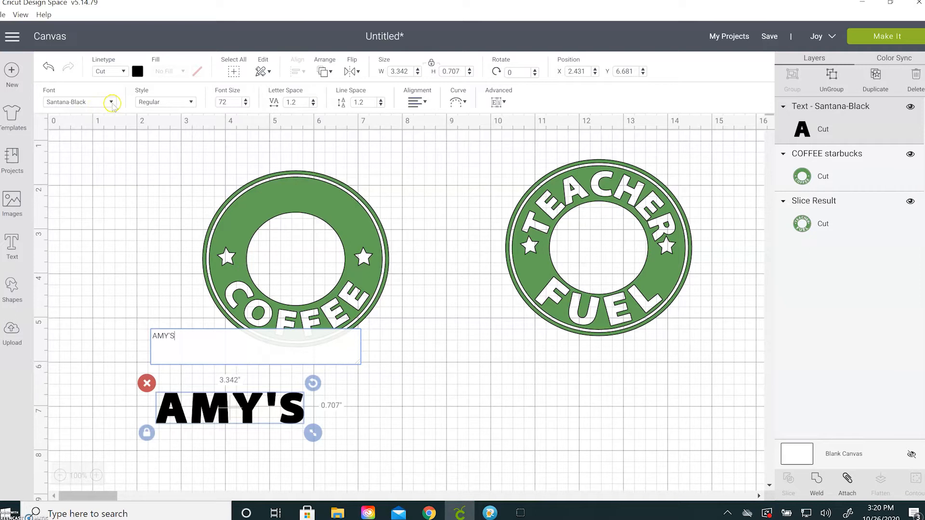
click(204, 404)
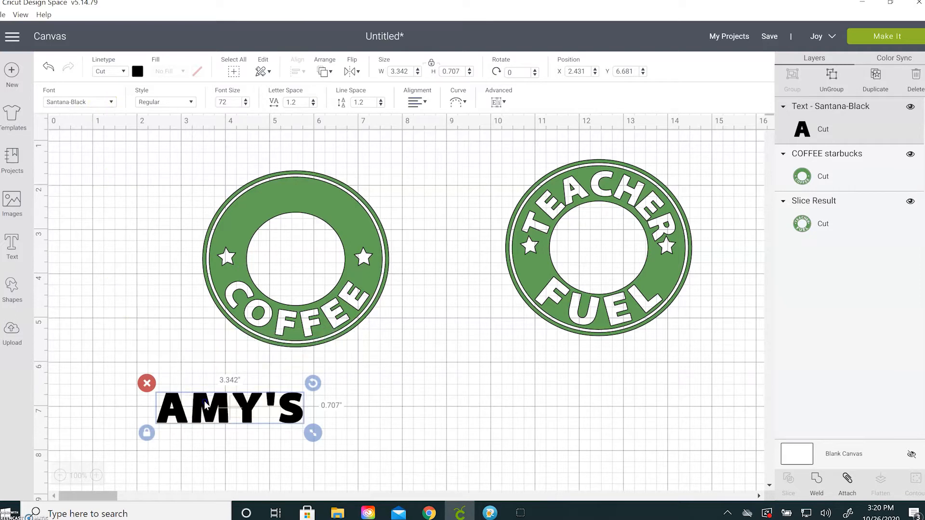
drag(205, 401, 295, 202)
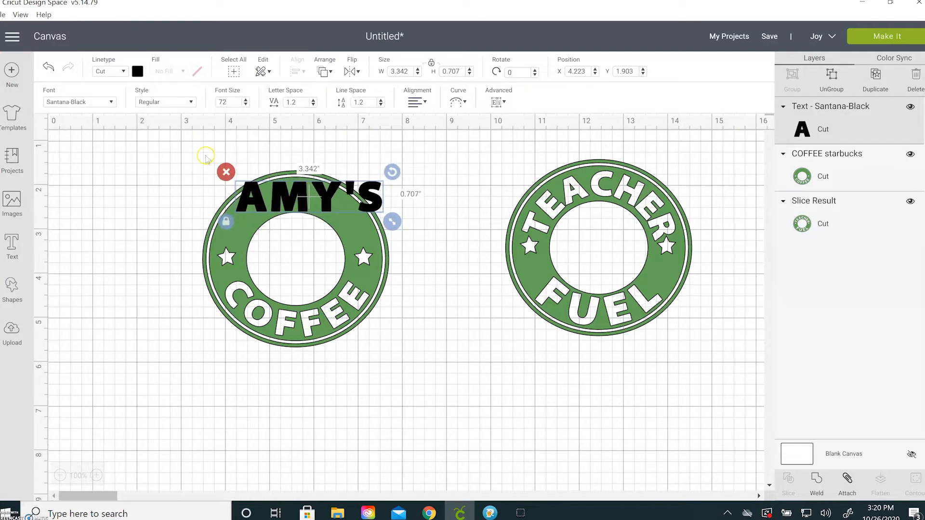
- Center the name text horizontally on the COFFEE ring
drag(205, 144, 416, 357)
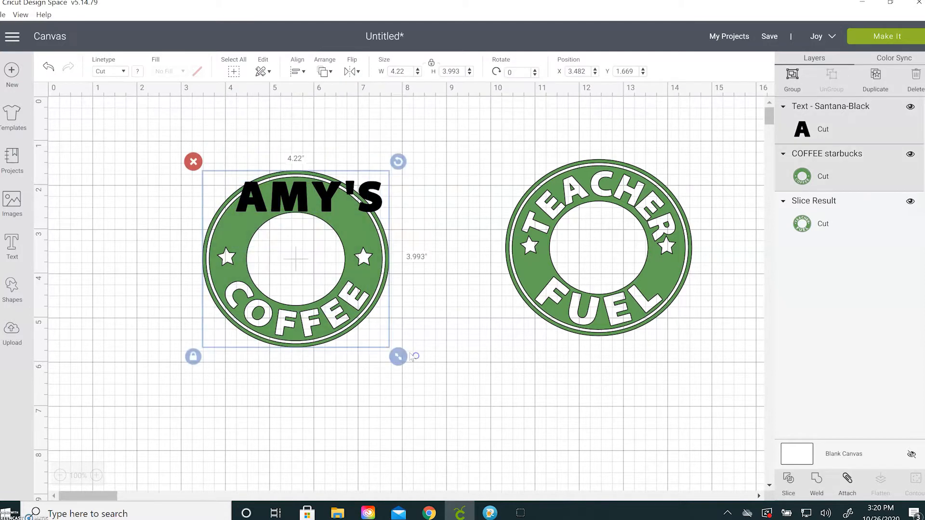
click(307, 208)
click(299, 71)
click(326, 108)
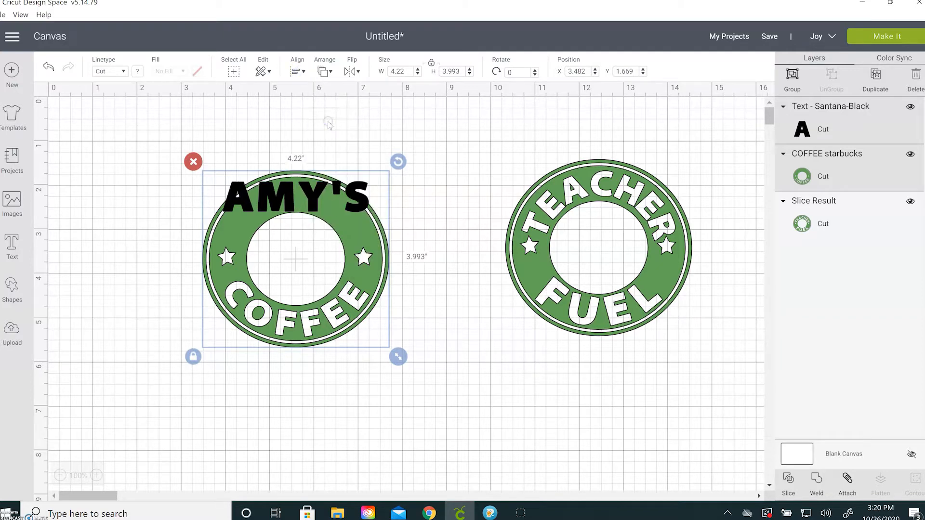
click(276, 233)
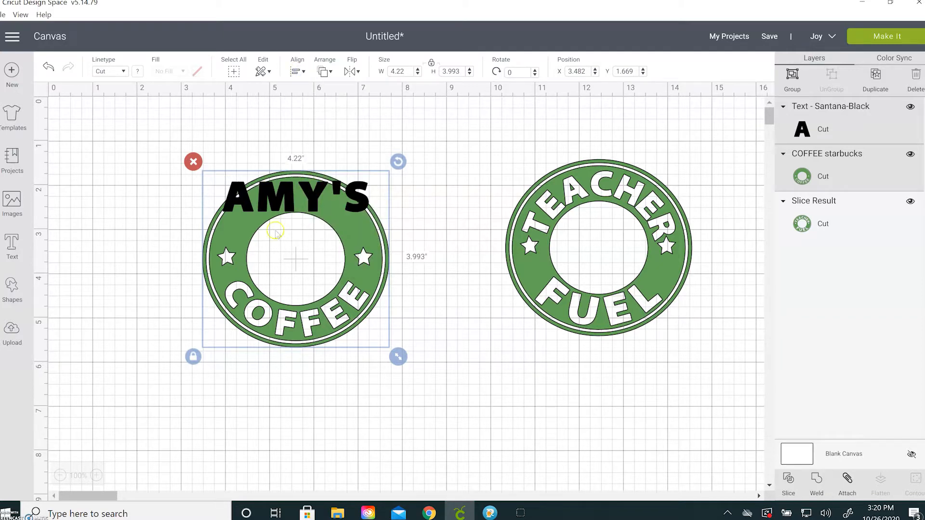
click(242, 128)
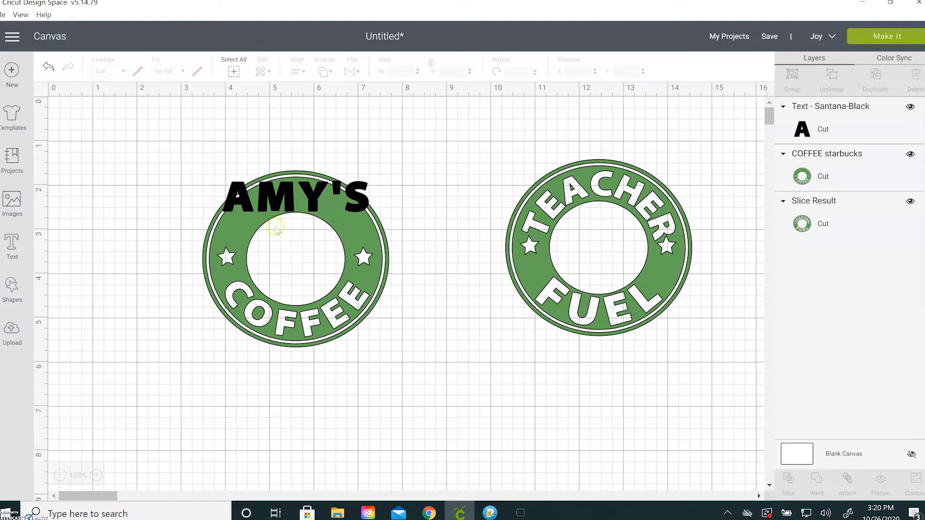
- Curve the name text along the ring's upper band with a diameter of about 3.203
click(312, 205)
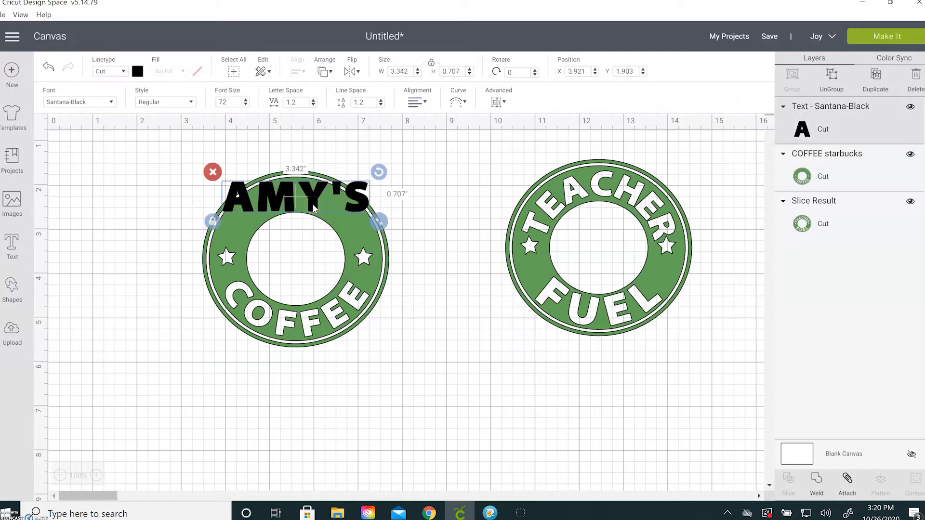
click(461, 104)
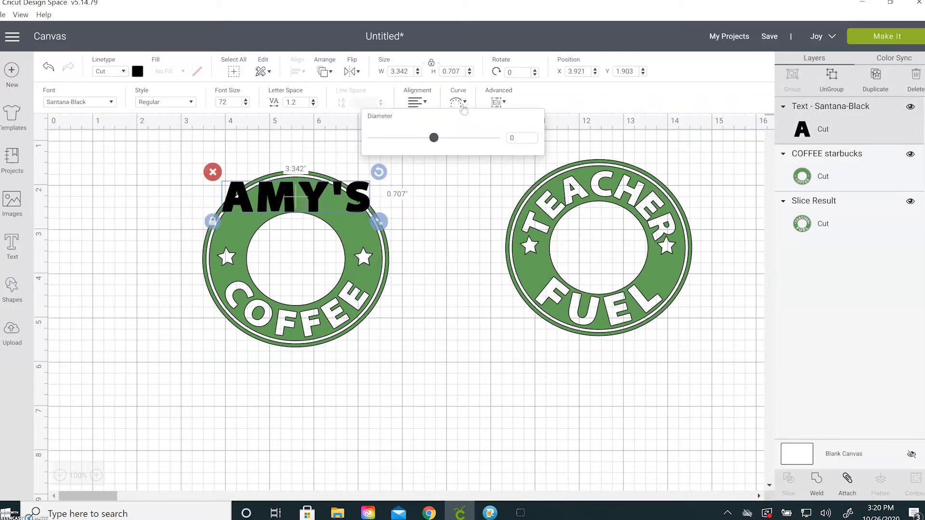
click(435, 140)
drag(436, 144, 481, 141)
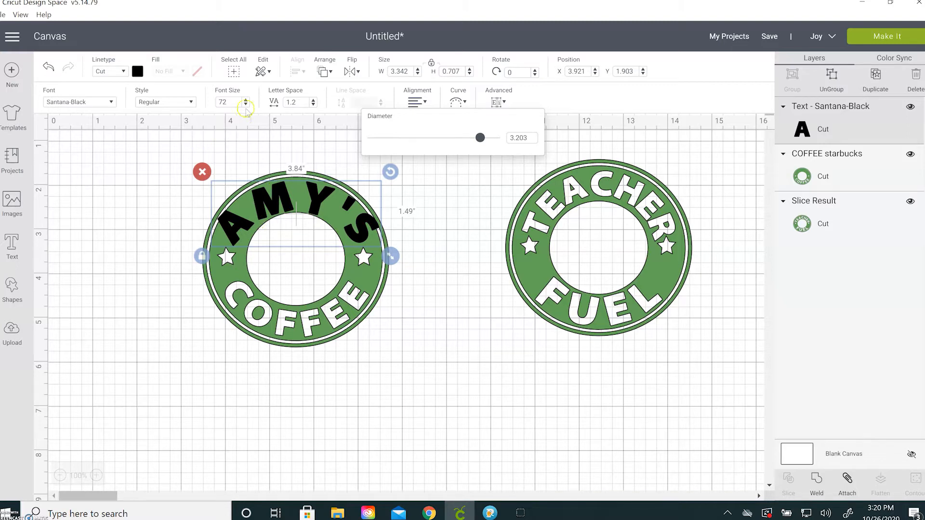
- Reduce the letter spacing of the curved name text to 0.3
click(313, 105)
click(313, 105)
click(314, 105)
click(313, 105)
click(313, 105)
click(313, 105)
click(313, 105)
click(313, 105)
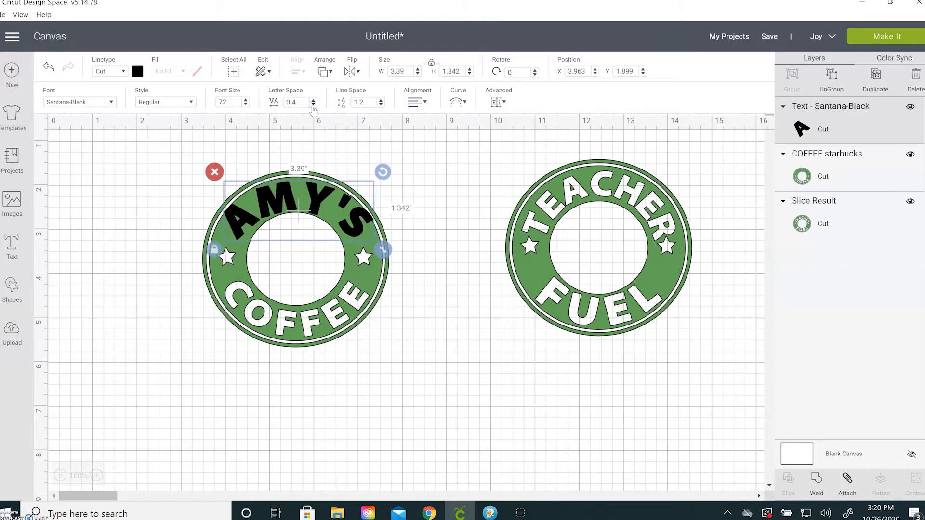
click(313, 105)
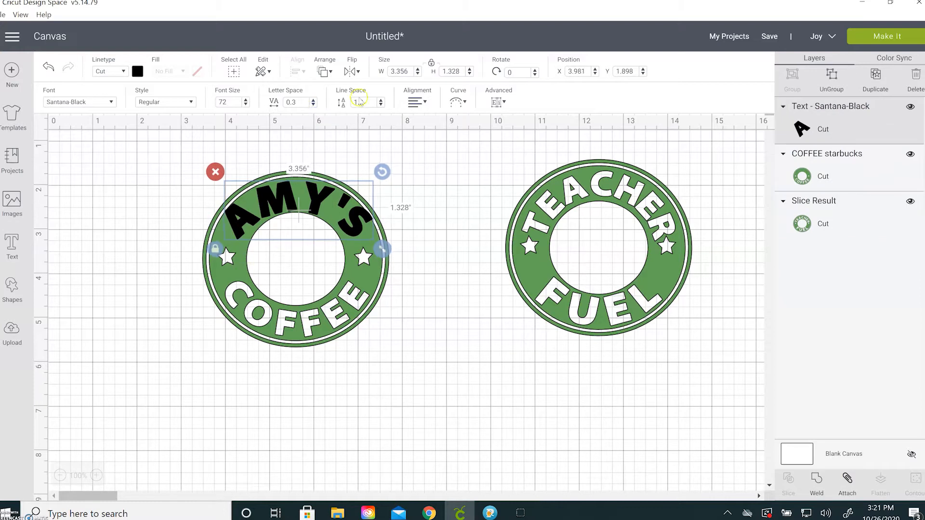
- Tighten the name's curve to a diameter of about 2.556 and nudge the text slightly up within the green band
click(460, 102)
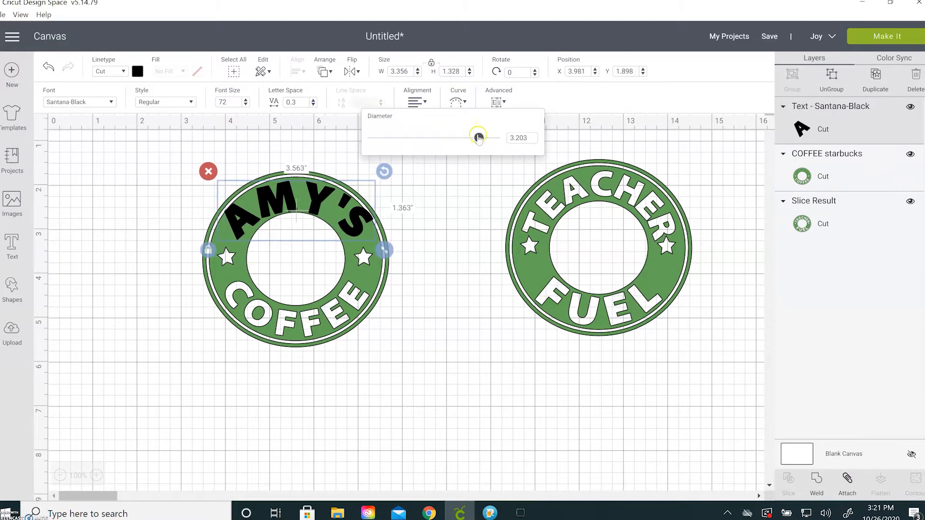
drag(479, 138, 482, 135)
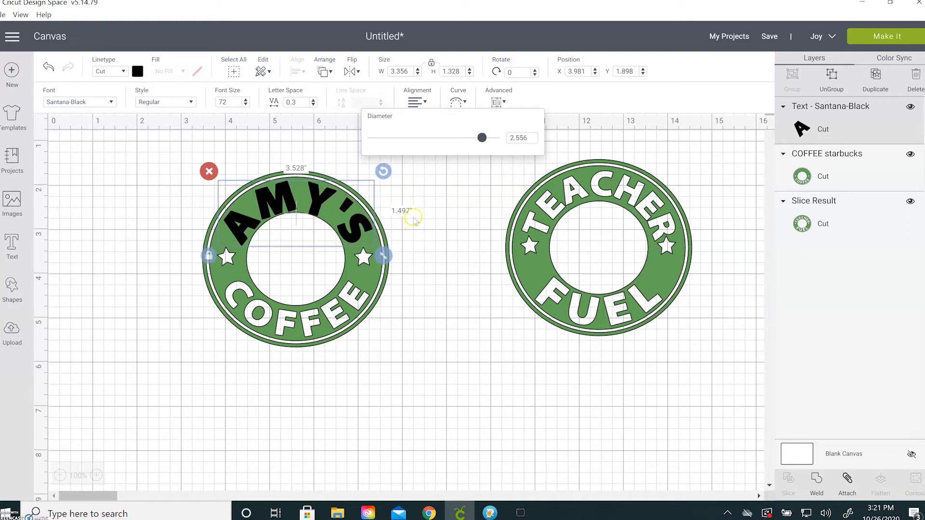
click(419, 213)
click(357, 223)
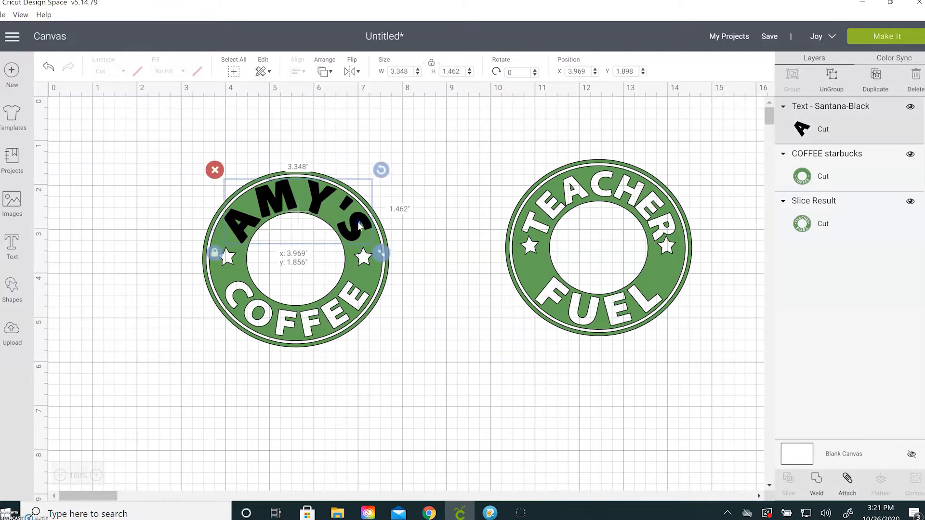
click(412, 201)
- Re-center the curved name horizontally with the COFFEE ring
drag(184, 168, 406, 346)
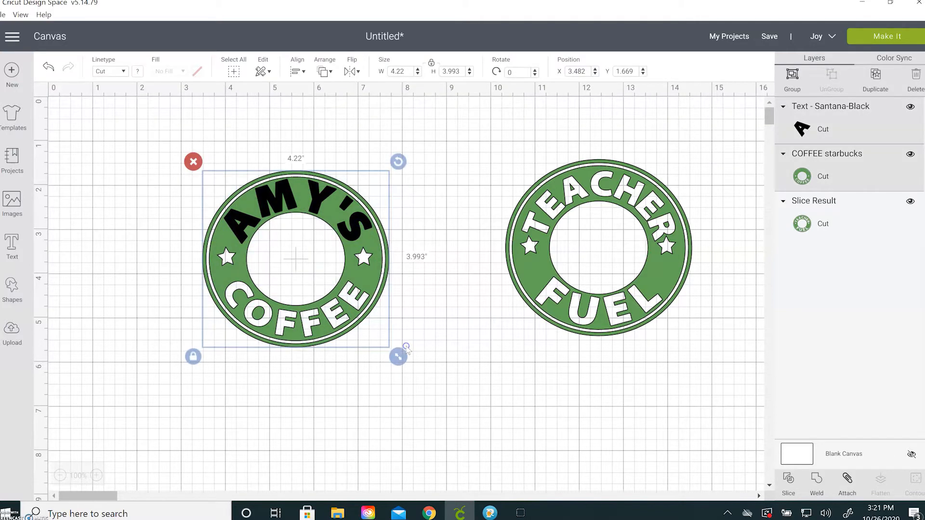
click(297, 71)
click(332, 124)
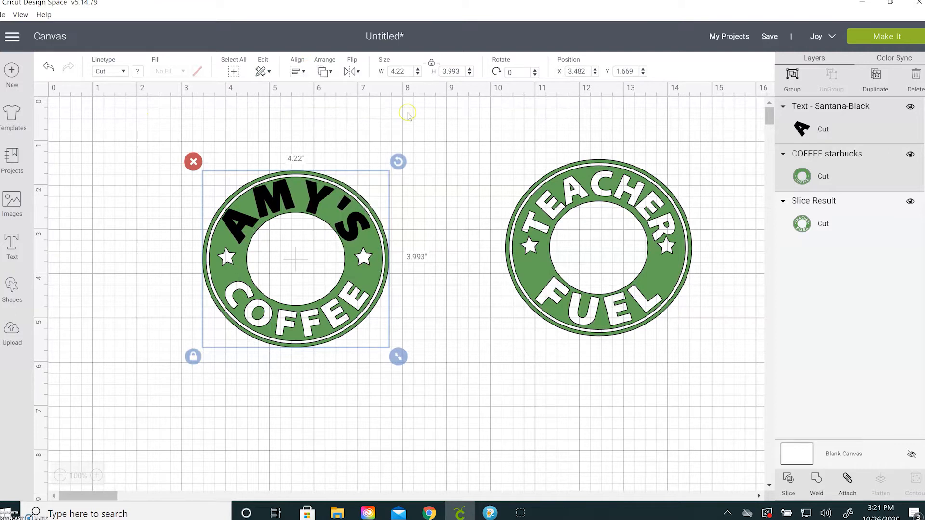
click(452, 205)
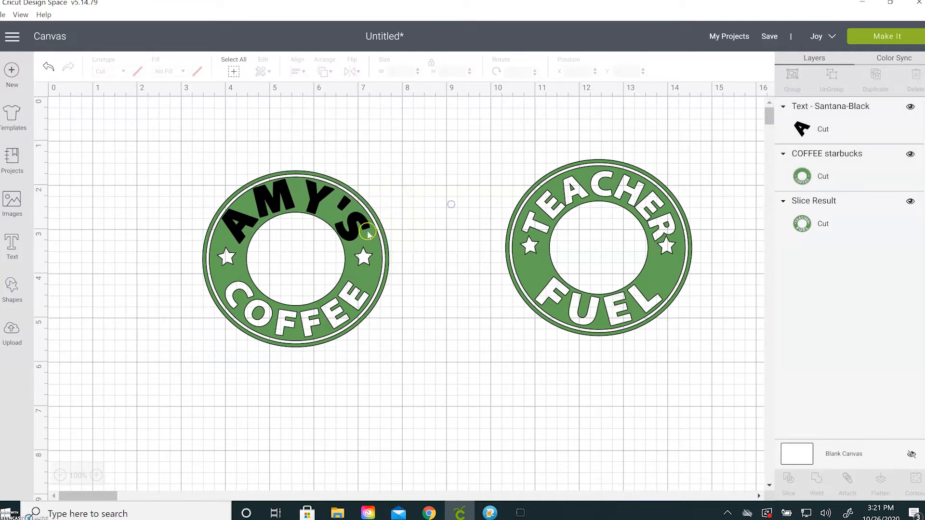
- Rotate the curved name slightly counterclockwise to about 357.69 degrees so it sits evenly in the band
click(357, 232)
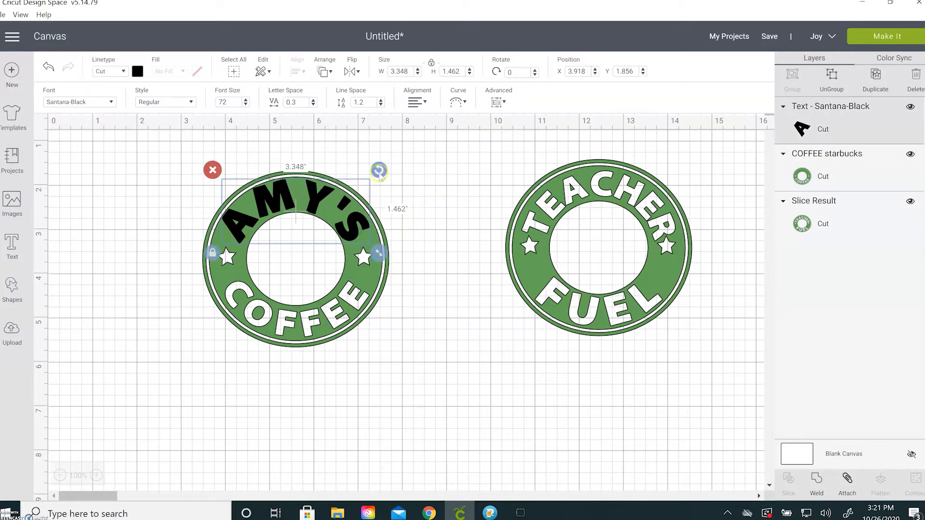
drag(378, 170, 381, 169)
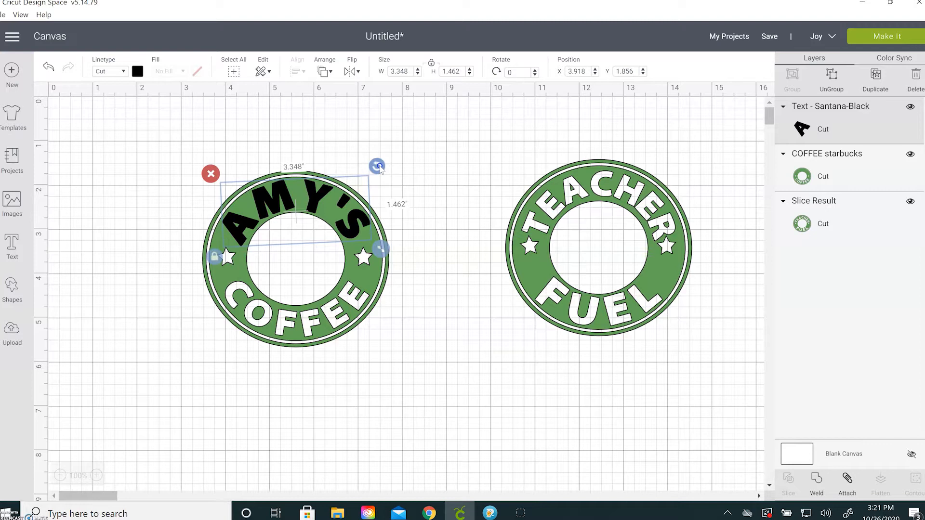
drag(398, 174, 417, 174)
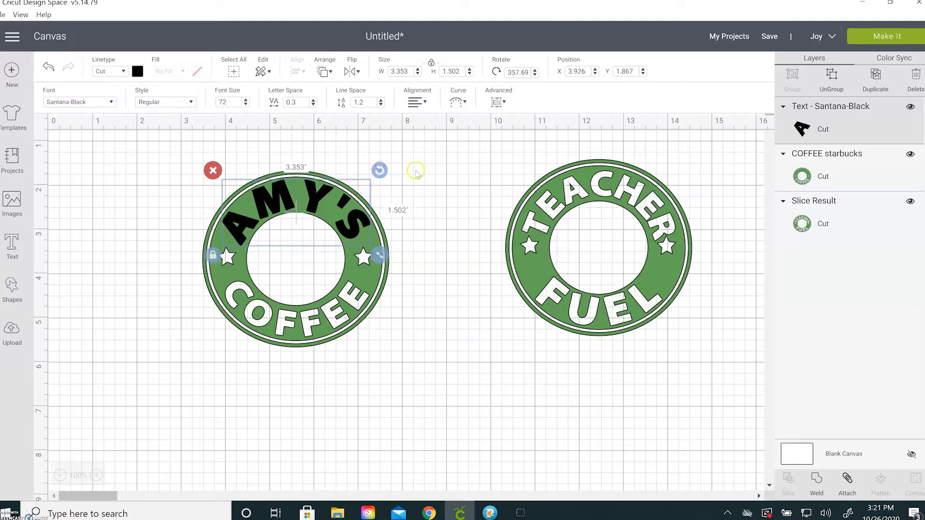
click(418, 172)
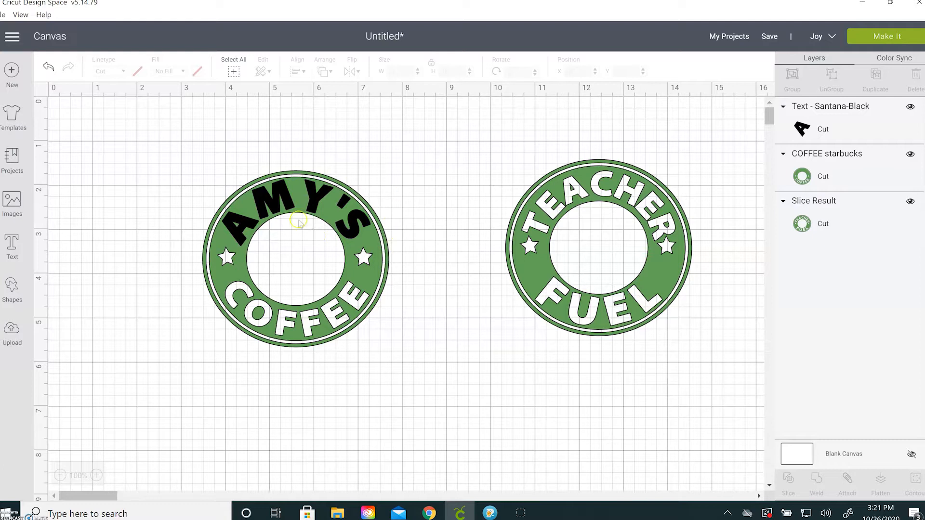
- Weld the curved name's letters into a single shape
click(289, 206)
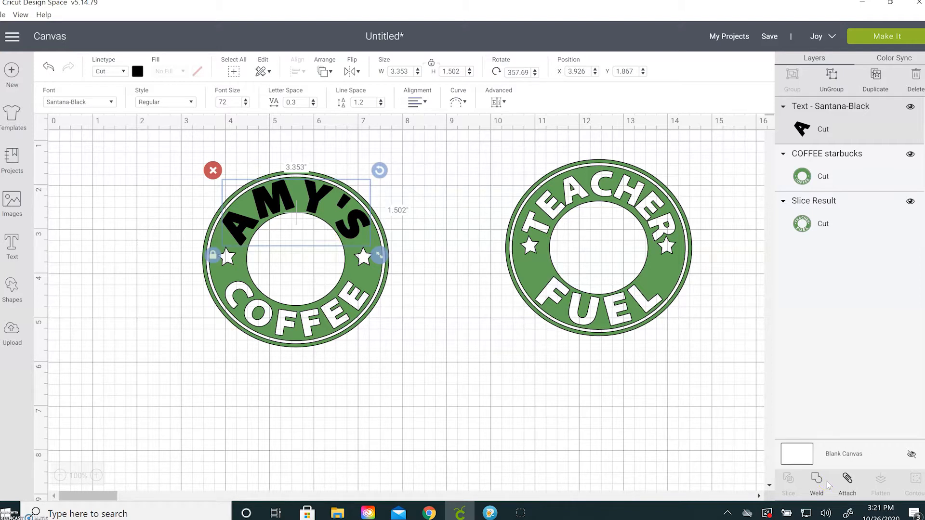
click(627, 478)
click(819, 479)
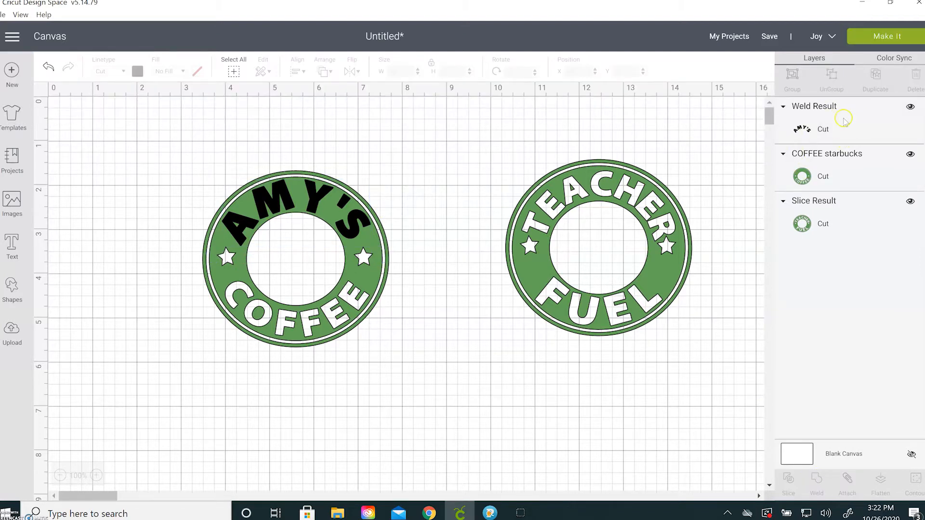
- Slice the welded name out of the COFFEE ring, then separate the ring and delete the leftover black and green letters
drag(168, 148, 414, 371)
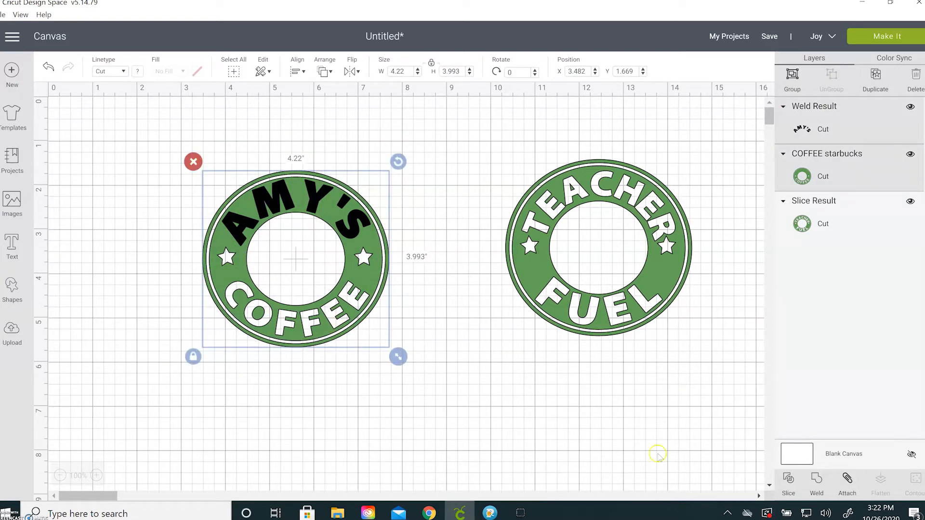
click(789, 480)
drag(359, 302, 471, 409)
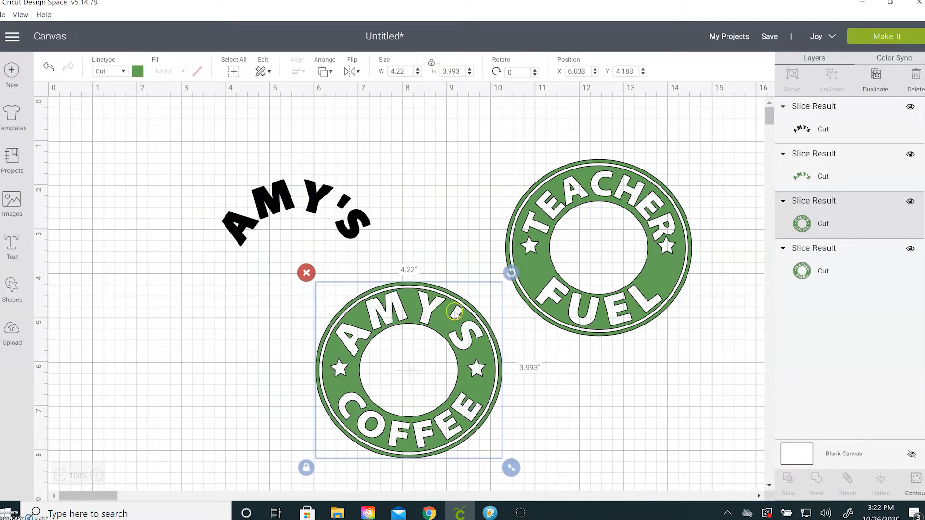
drag(202, 140, 402, 243)
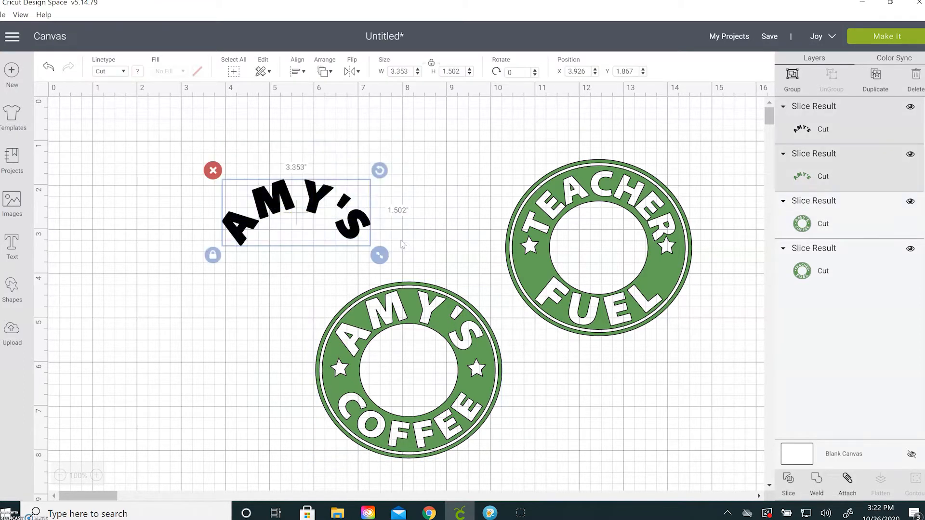
key(Delete)
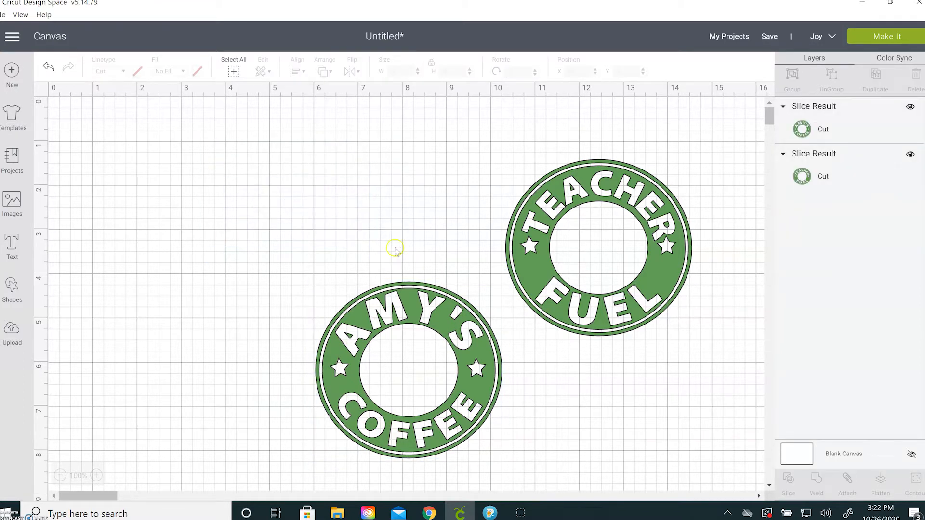
- Move the personalized COFFEE ring to the lower-left area of the canvas and the TEACHER FUEL ring toward the upper right
drag(398, 295, 98, 455)
drag(571, 245, 594, 223)
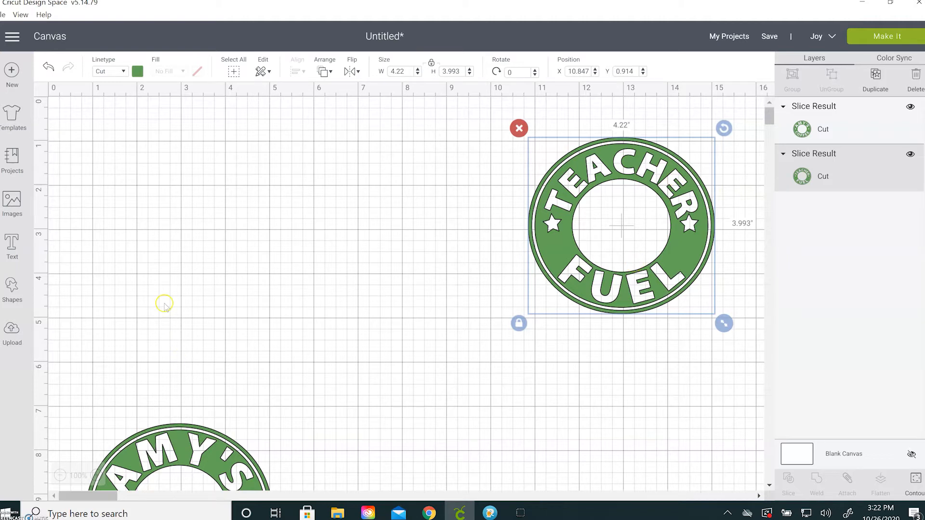
- Insert the previously uploaded black ring with two stars and no lettering, and place it in the empty upper-left area of the canvas
click(12, 332)
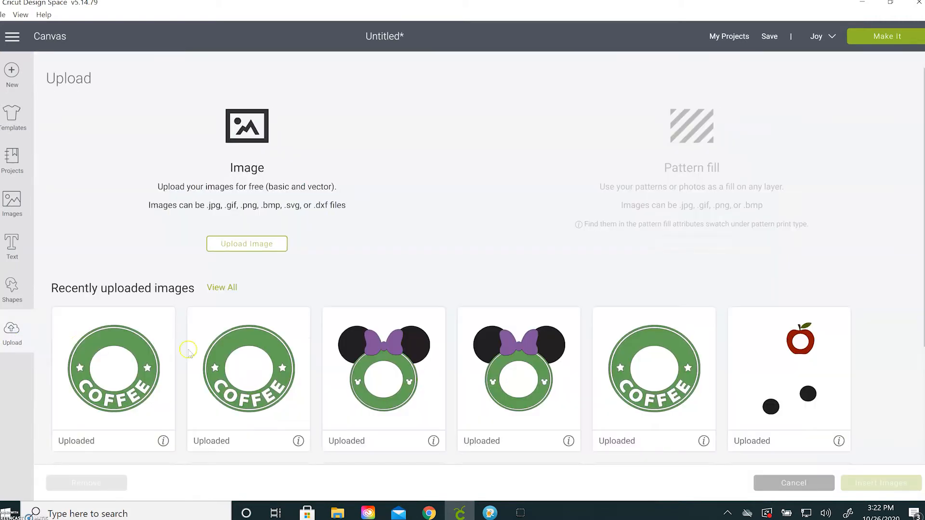
scroll(571, 364, down, 3)
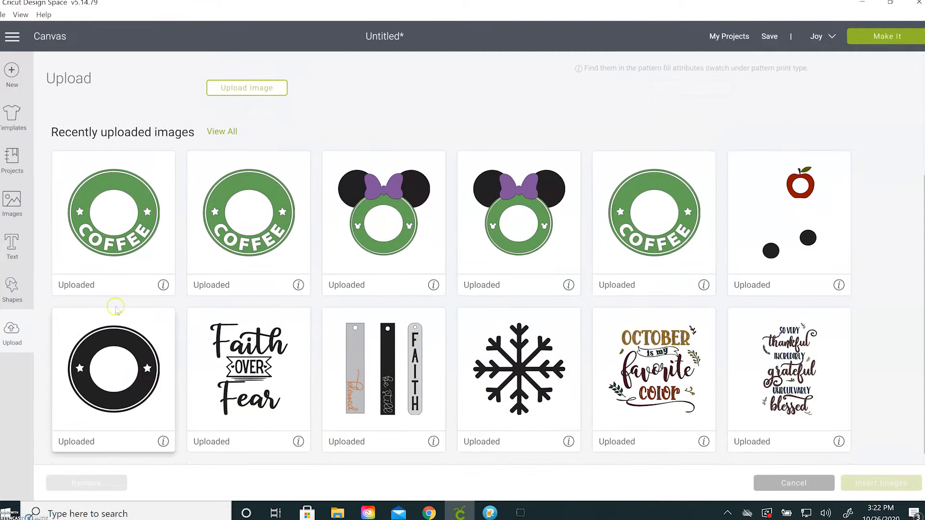
click(103, 355)
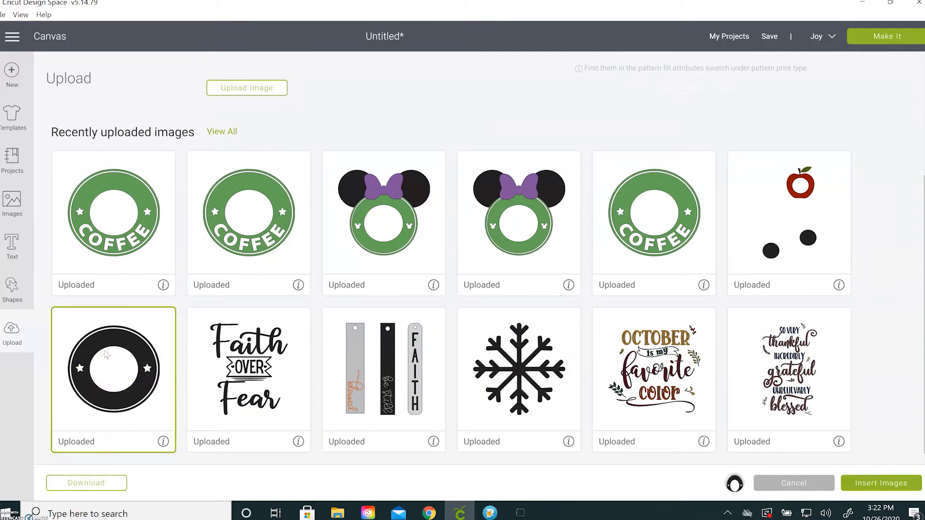
click(875, 483)
drag(410, 278, 249, 294)
- Recolor the black starred ring to light periwinkle blue
click(137, 71)
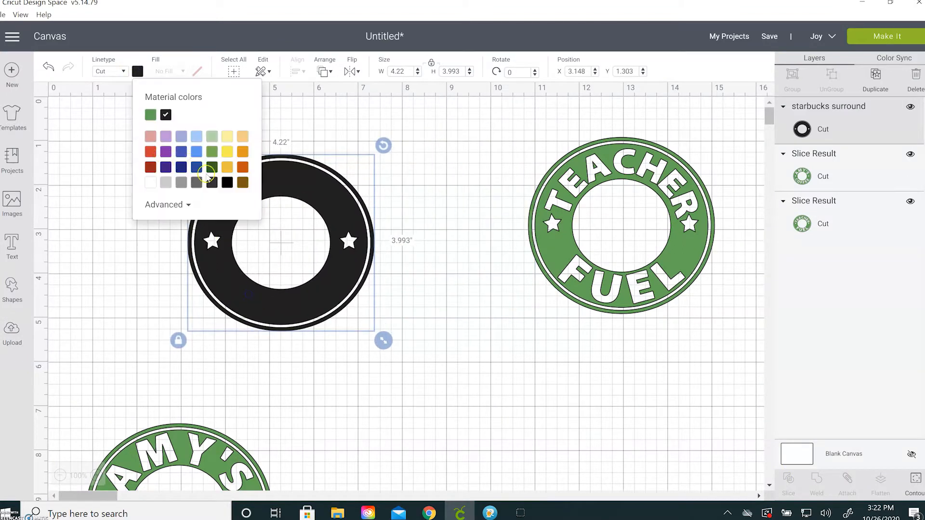
click(182, 137)
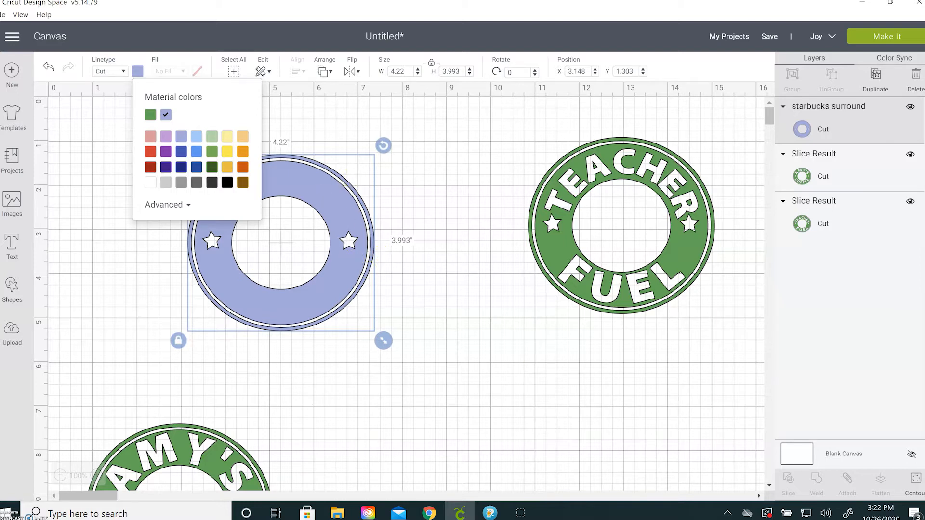
click(95, 239)
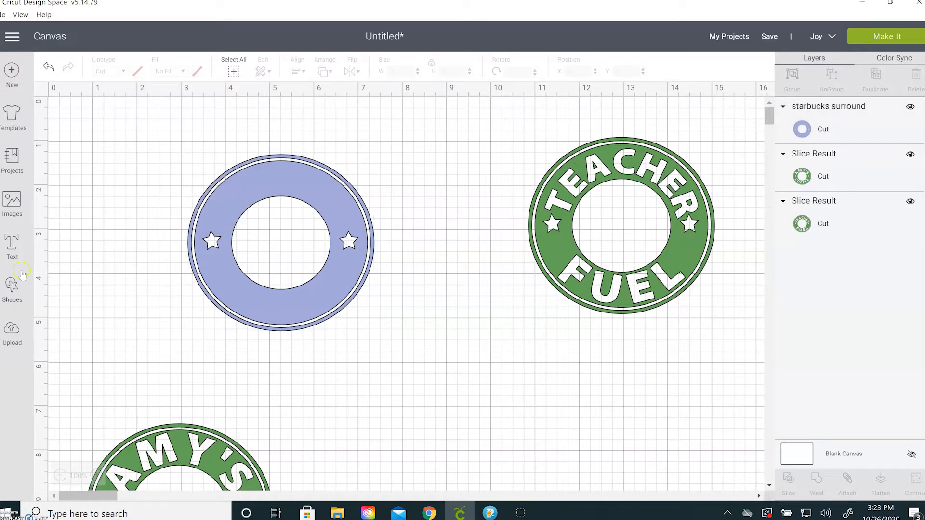
- Add the text TEACHER and place it across the upper band of the blue ring
click(13, 247)
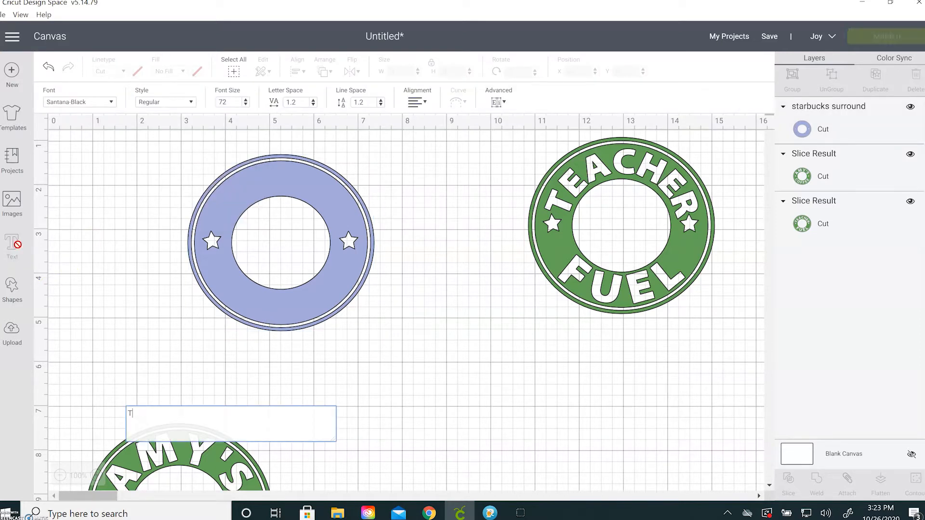
text(TEACHER)
drag(262, 411, 276, 214)
click(91, 305)
- Add the text FUEL and place it over the lower band of the blue ring
click(12, 247)
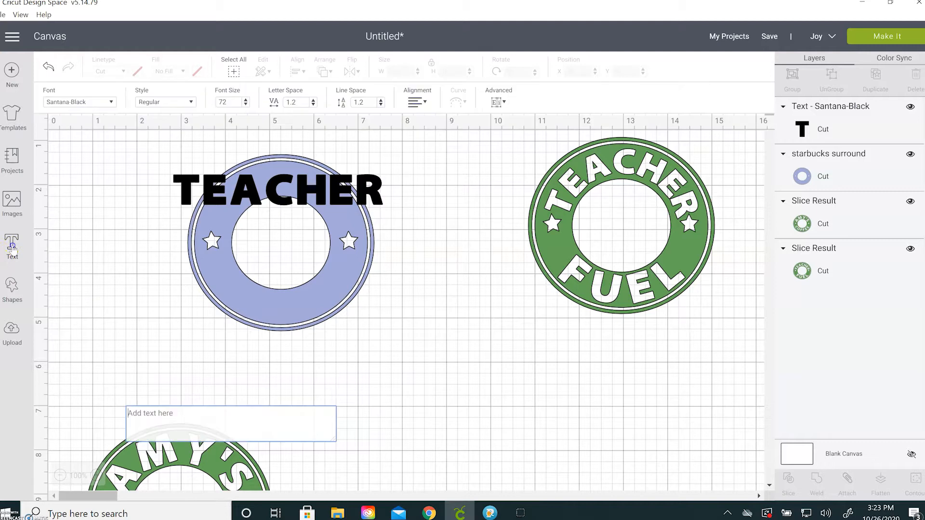
text(FUEL)
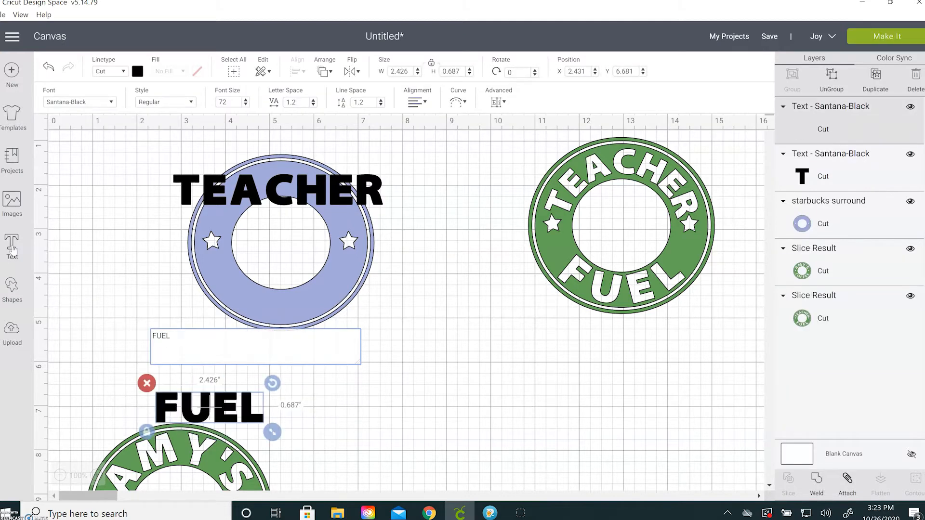
click(209, 422)
click(217, 399)
click(407, 412)
drag(239, 408, 308, 311)
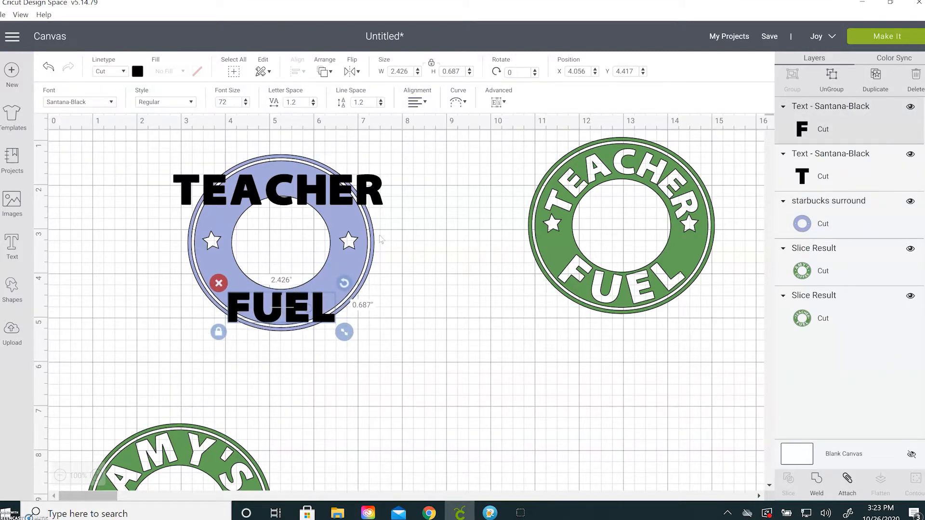
- Curve FUEL to follow the lower band with a diameter of about -2.426 and set its letter spacing to 0.9
click(457, 102)
click(433, 138)
drag(433, 138, 387, 139)
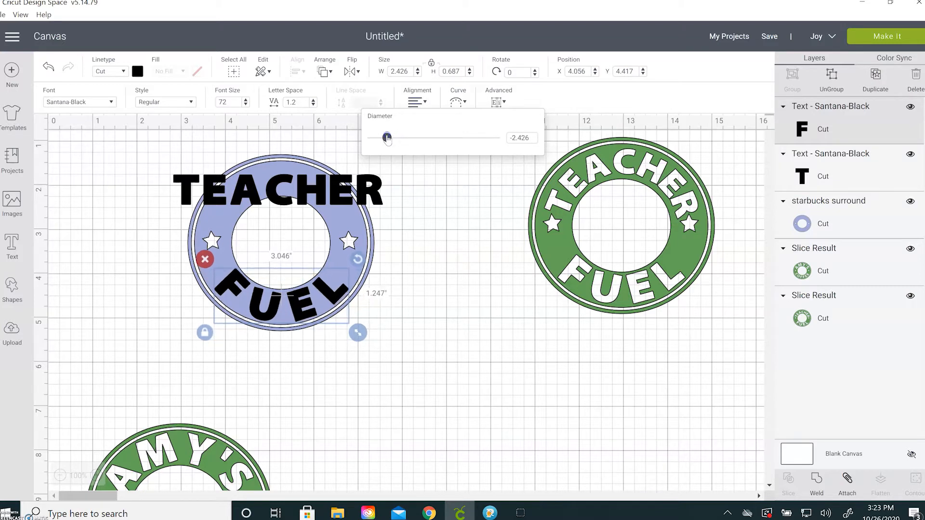
click(313, 104)
click(313, 104)
click(314, 104)
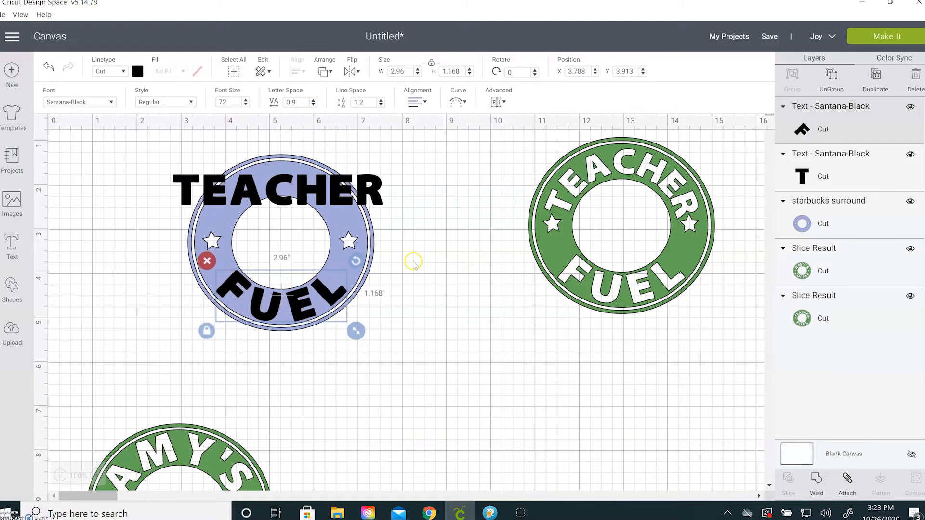
- Rotate FUEL slightly to about 359.25 degrees and weld its letters into one shape
click(358, 263)
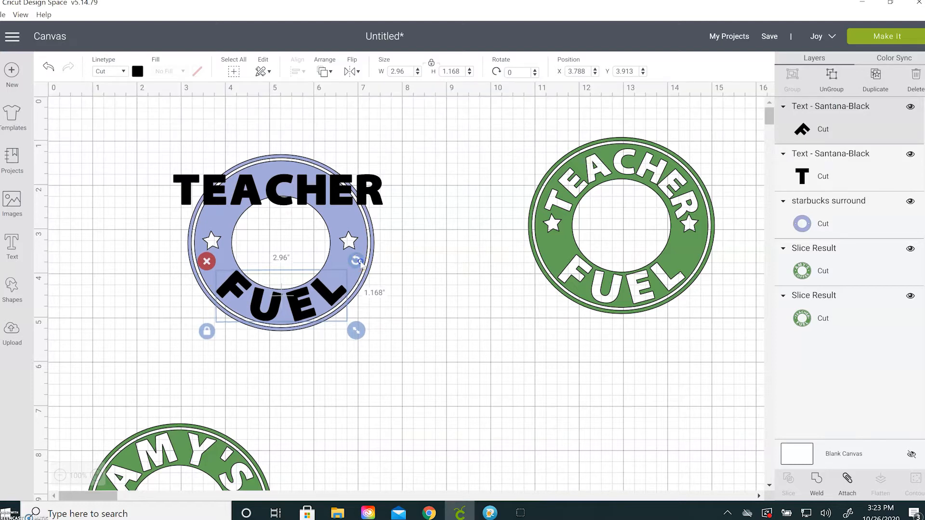
drag(358, 262, 359, 262)
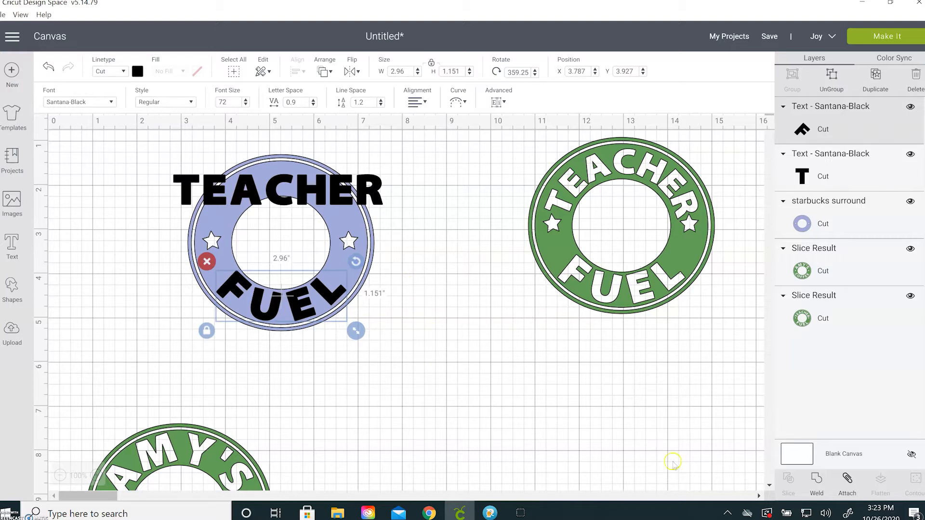
click(814, 482)
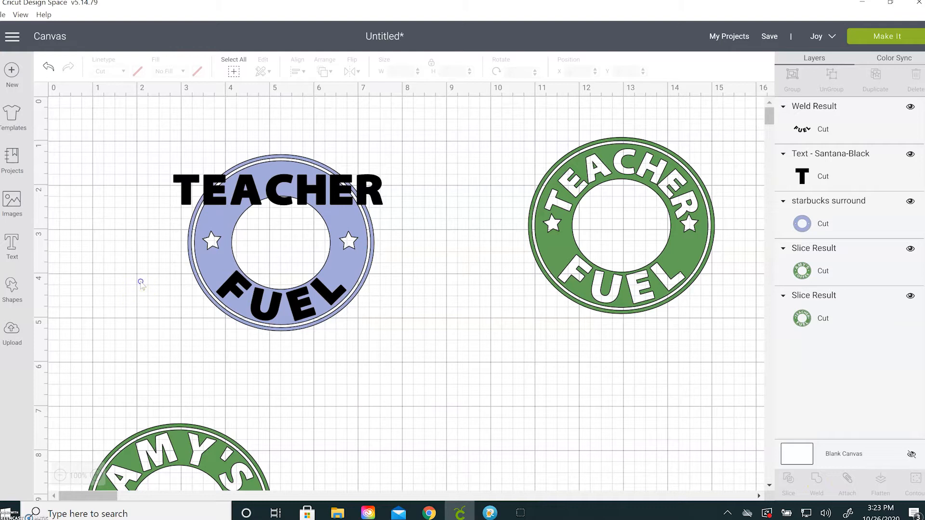
- Slice the welded FUEL out of the blue ring and delete the leftover black and blue letters
drag(201, 289, 421, 319)
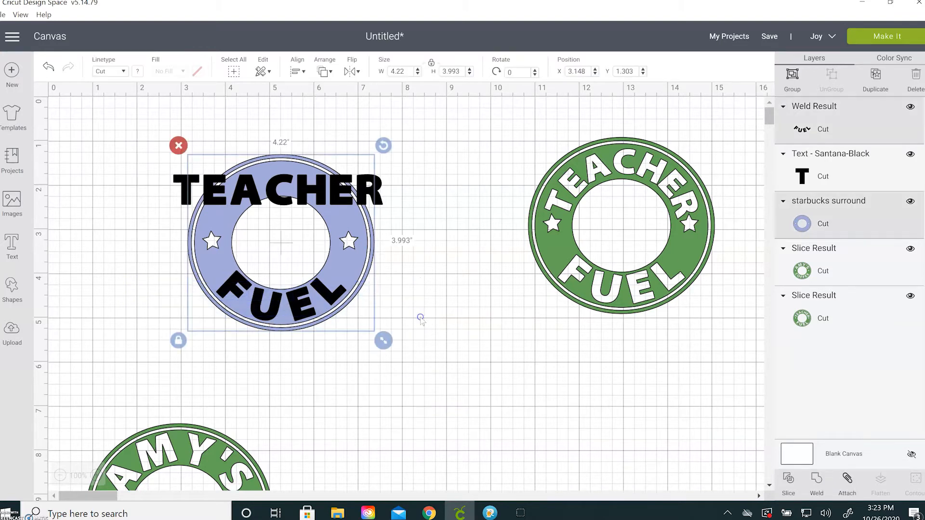
click(813, 496)
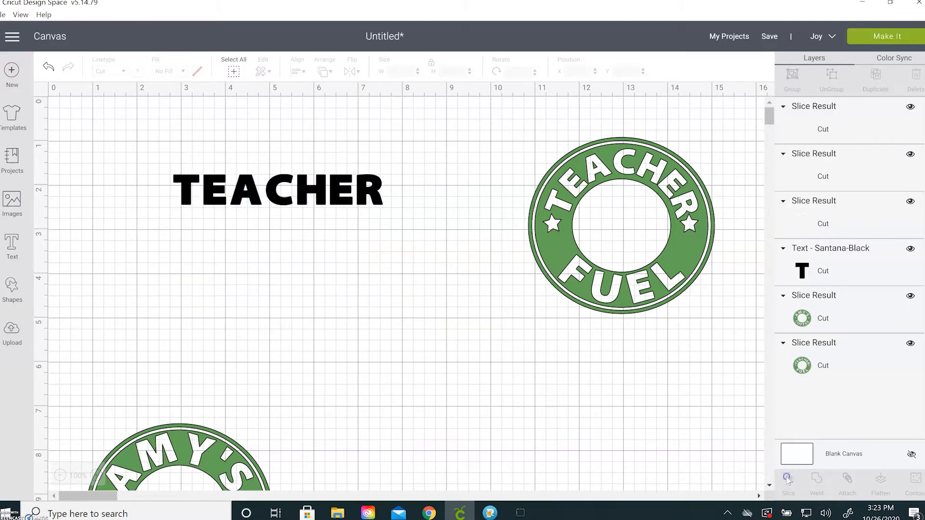
drag(293, 306, 511, 405)
click(303, 308)
drag(289, 303, 541, 409)
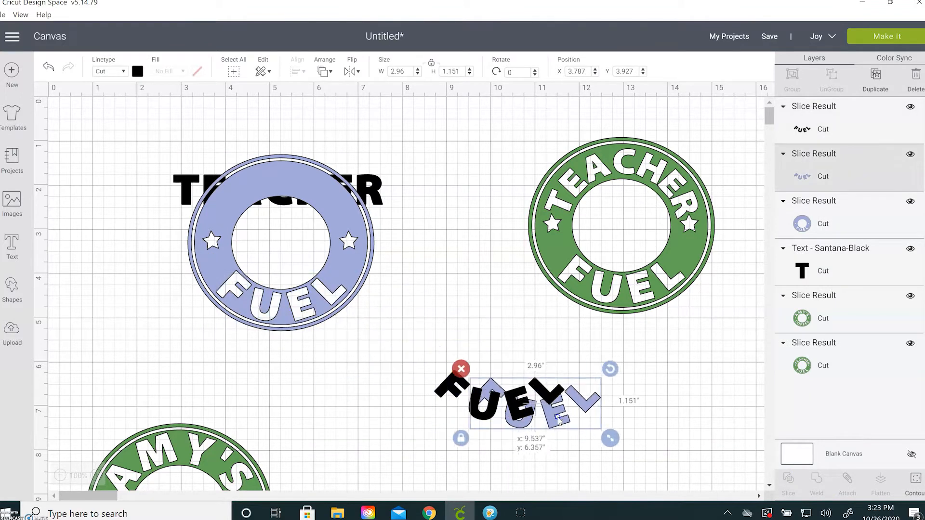
drag(446, 352, 636, 453)
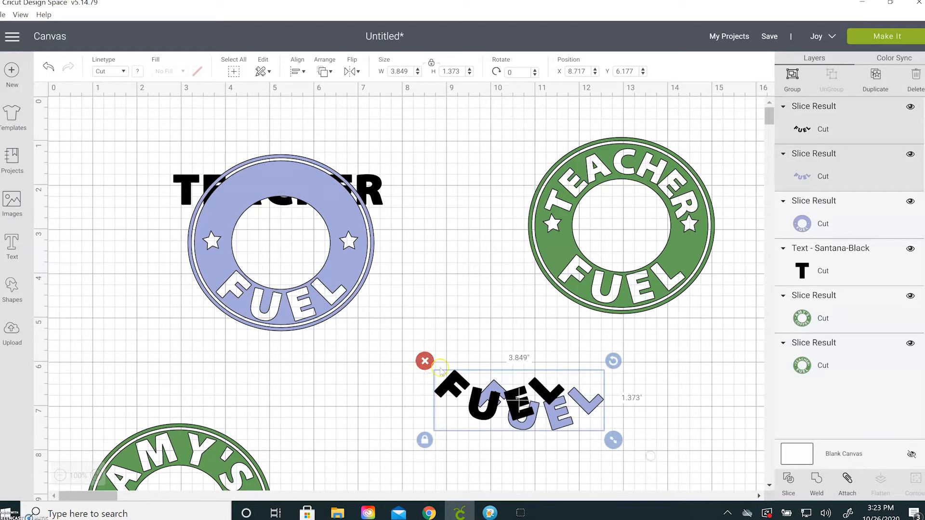
click(425, 362)
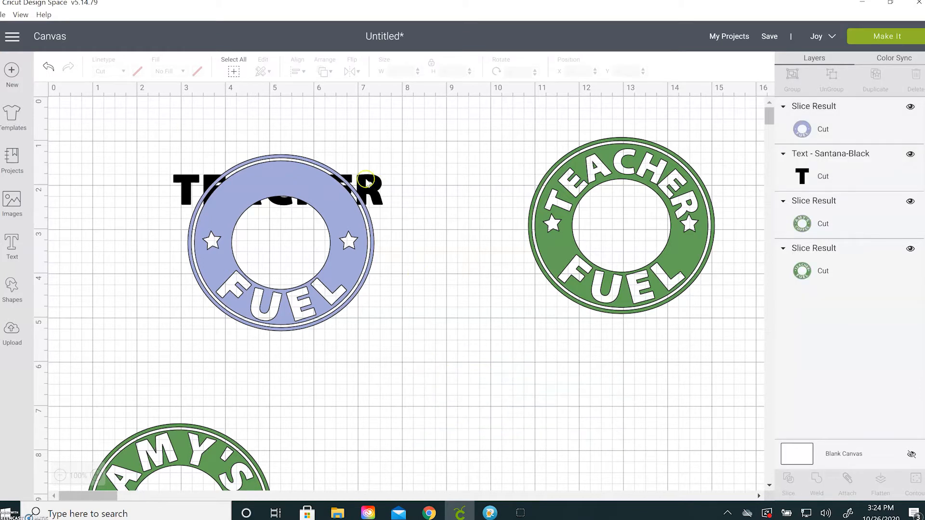
- Send the sliced blue ring to the back, behind the TEACHER text
click(376, 188)
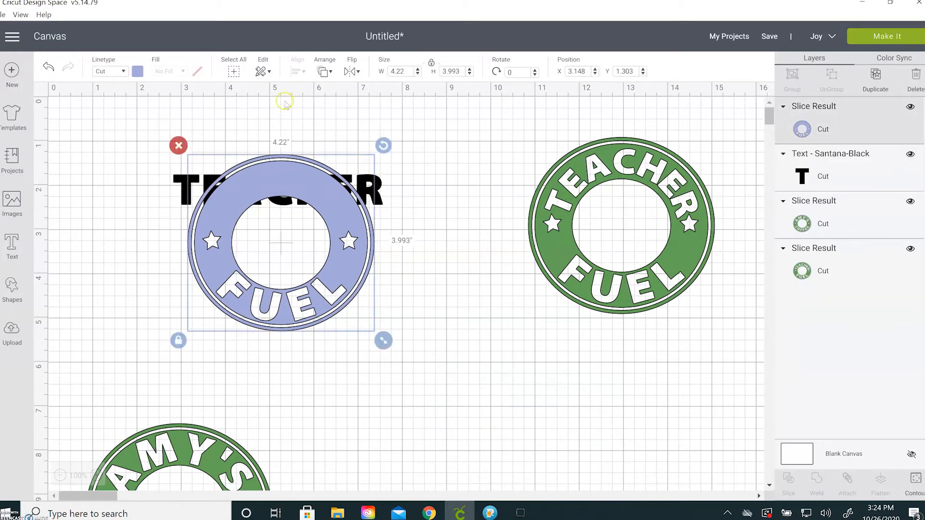
click(328, 74)
click(345, 92)
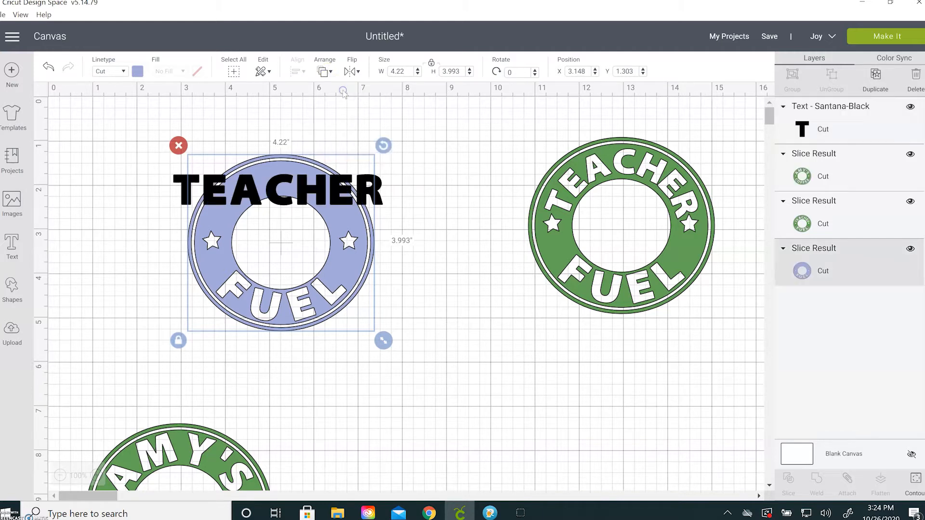
click(406, 161)
- Shrink TEACHER to about 4.41 inches wide and reposition it over the ring's upper band
drag(308, 202, 306, 191)
drag(397, 206, 383, 202)
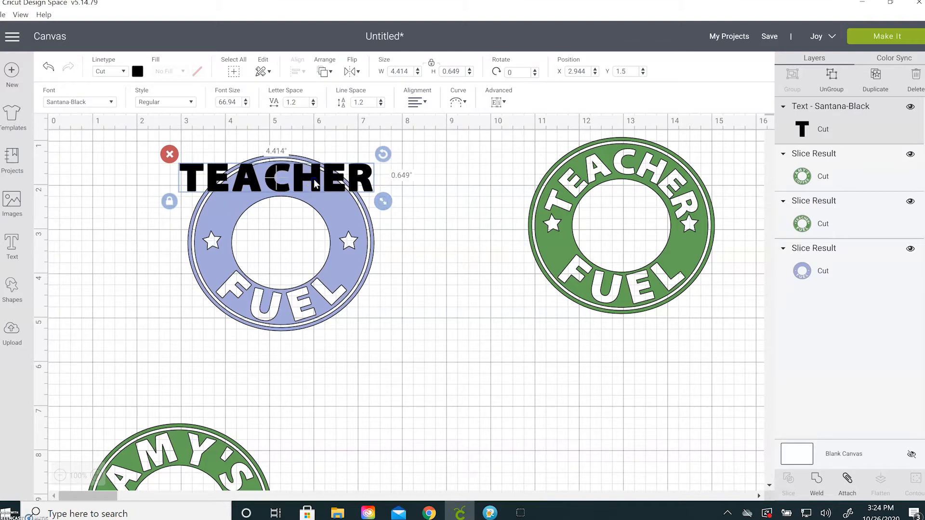
drag(314, 183, 317, 186)
click(424, 179)
- Center the TEACHER text and the blue ring horizontally on each other
drag(194, 117, 391, 340)
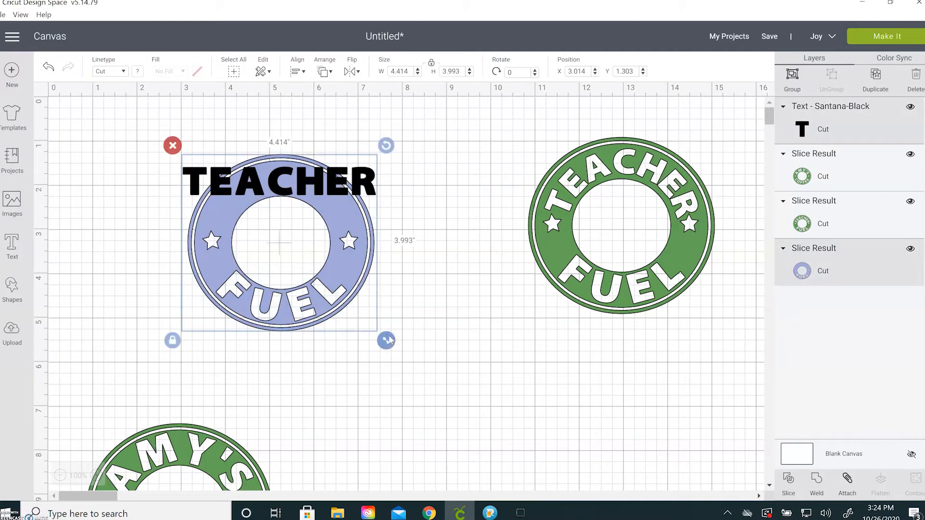
click(298, 72)
click(319, 124)
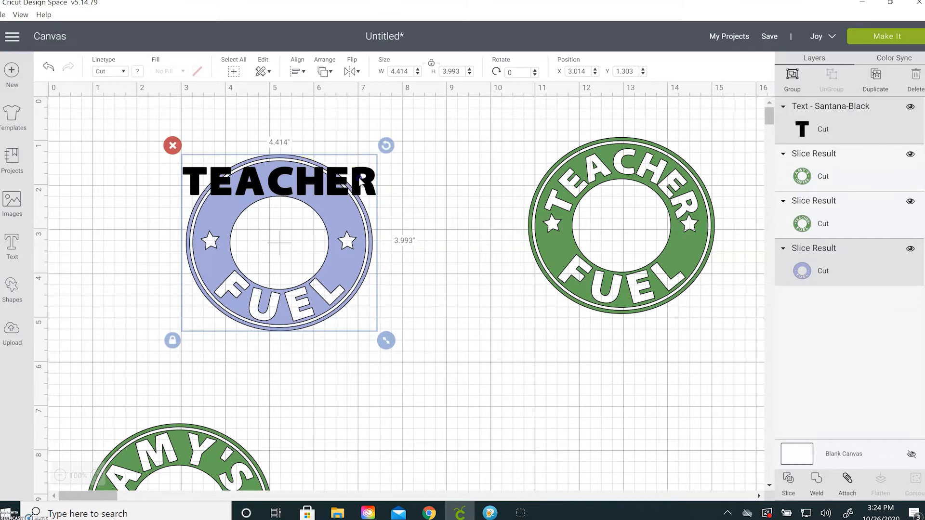
- Curve TEACHER along the upper band with a diameter of about 4.166 and set its letter spacing to 0.2
click(369, 195)
click(368, 185)
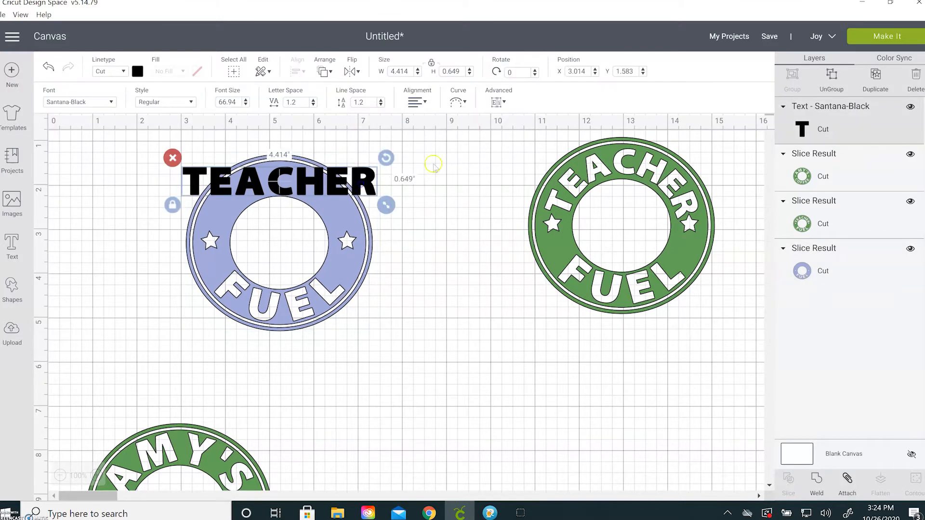
click(463, 102)
drag(435, 138, 479, 140)
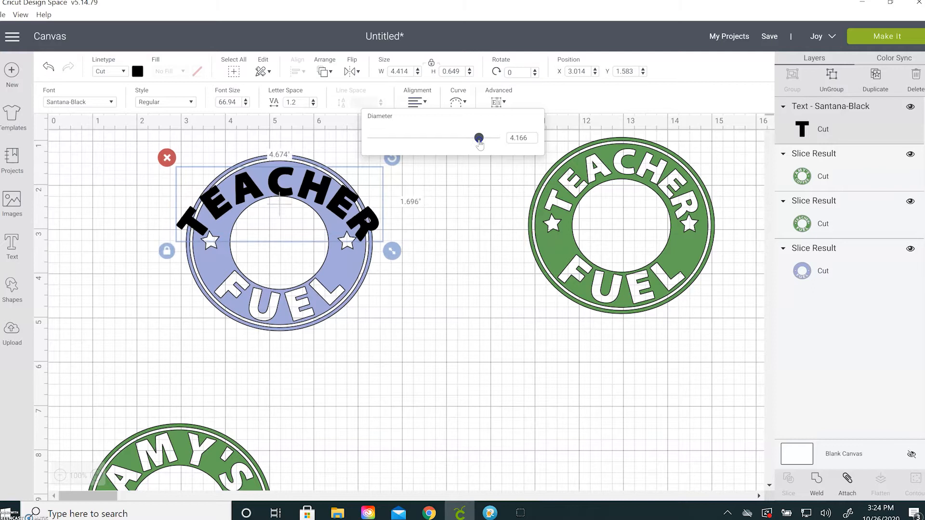
click(313, 104)
click(312, 104)
click(312, 104)
click(313, 104)
click(313, 104)
click(313, 104)
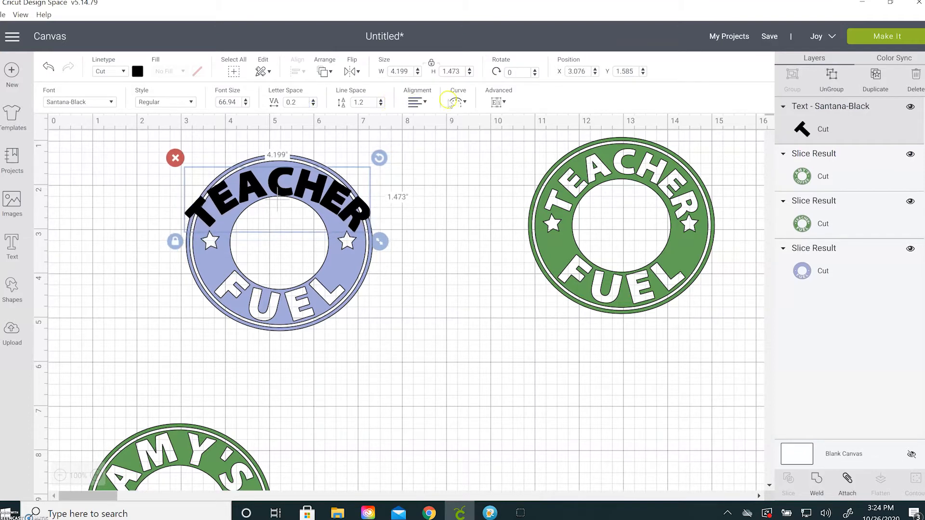
- Tighten the curve of TEACHER to match the band and reduce its font size to 61.94
click(461, 103)
drag(477, 139, 486, 140)
drag(374, 265, 374, 263)
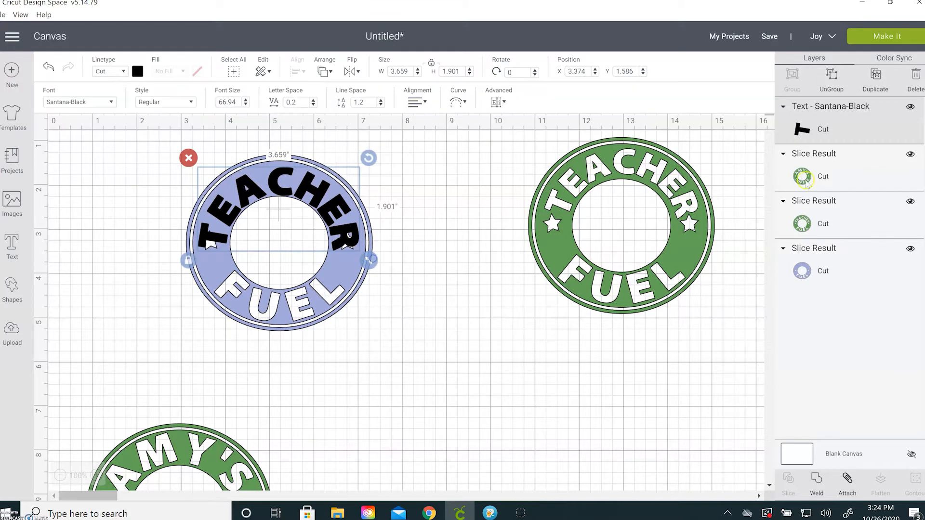
click(247, 105)
click(247, 104)
click(247, 104)
click(246, 104)
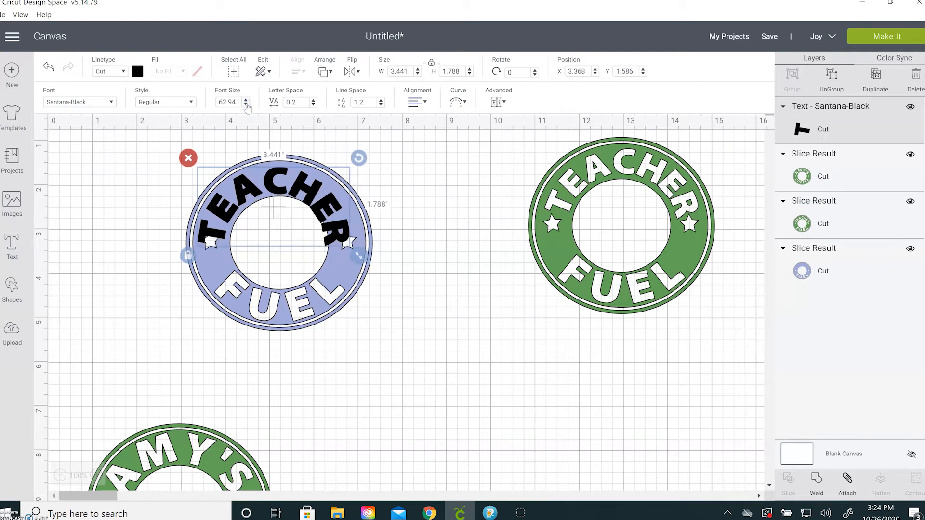
click(247, 105)
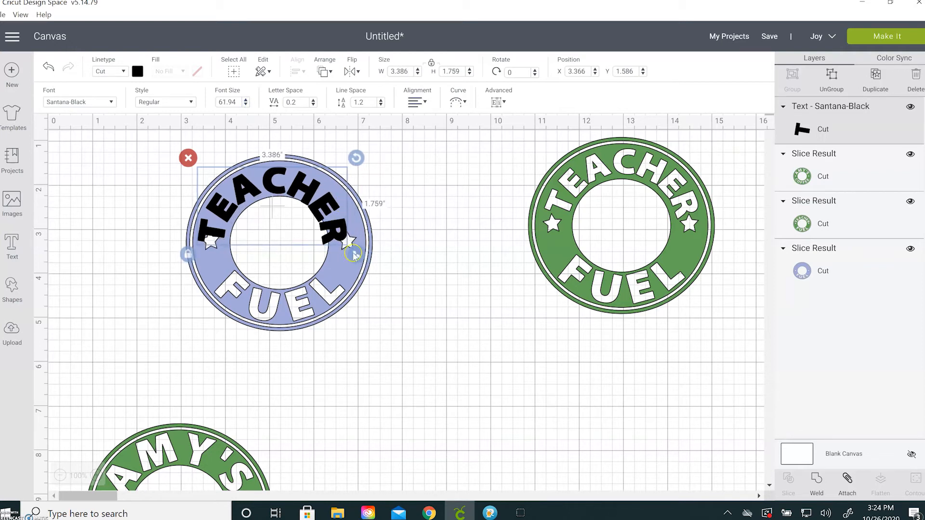
- Loosen the curve of TEACHER slightly and position the word centrally in the blue ring's upper band, above the stars
click(457, 103)
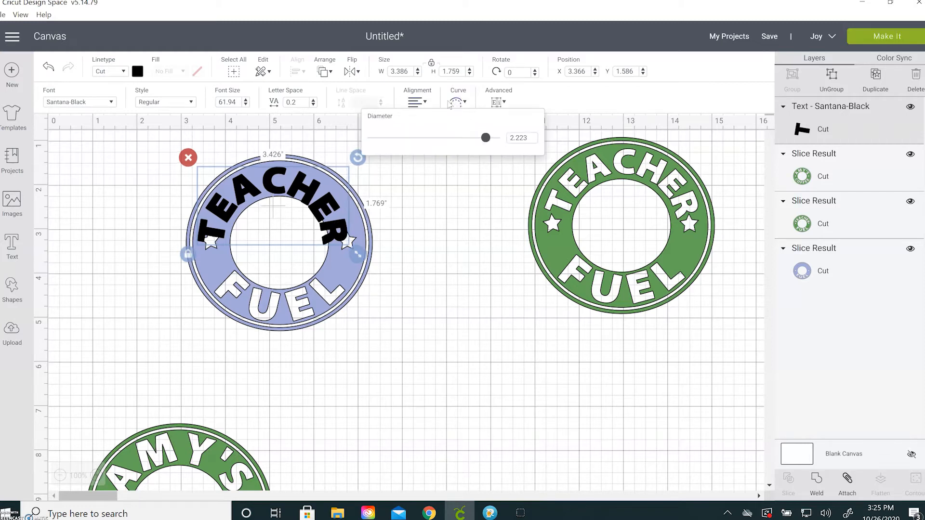
click(457, 101)
click(290, 100)
drag(488, 144, 481, 137)
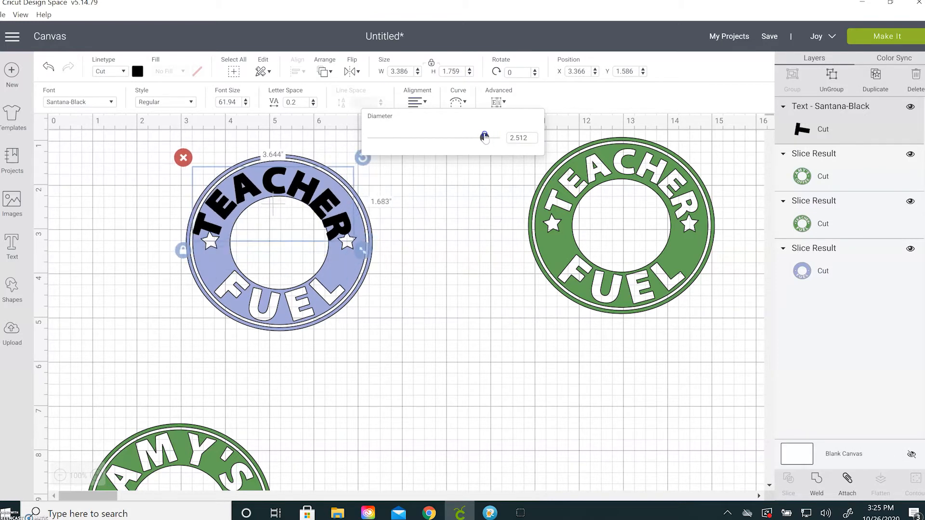
click(349, 218)
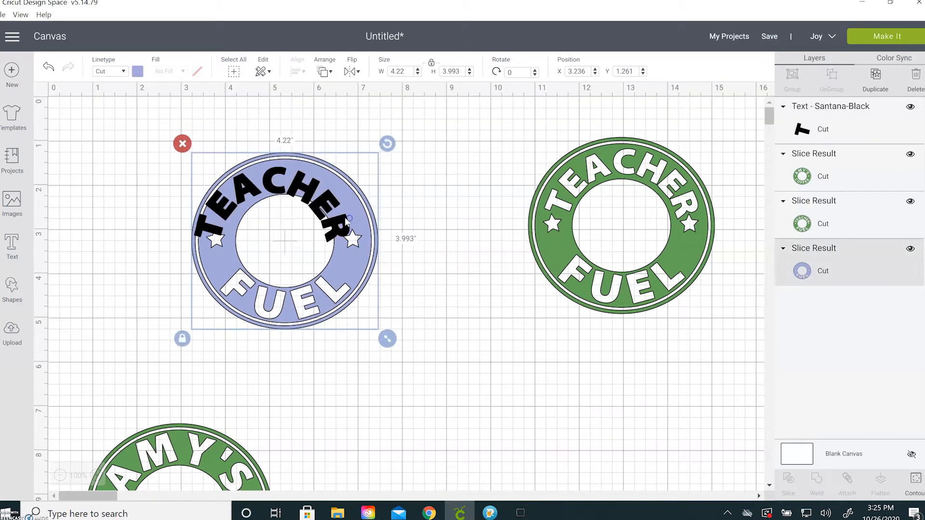
click(349, 219)
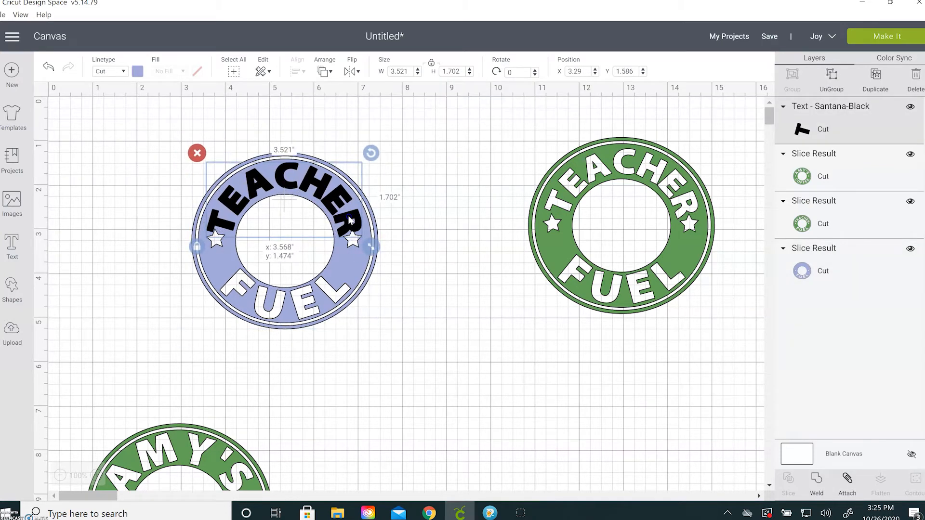
- Nudge TEACHER up slightly in the blue ring's upper band and reduce its font size to 60.94
drag(349, 220, 351, 219)
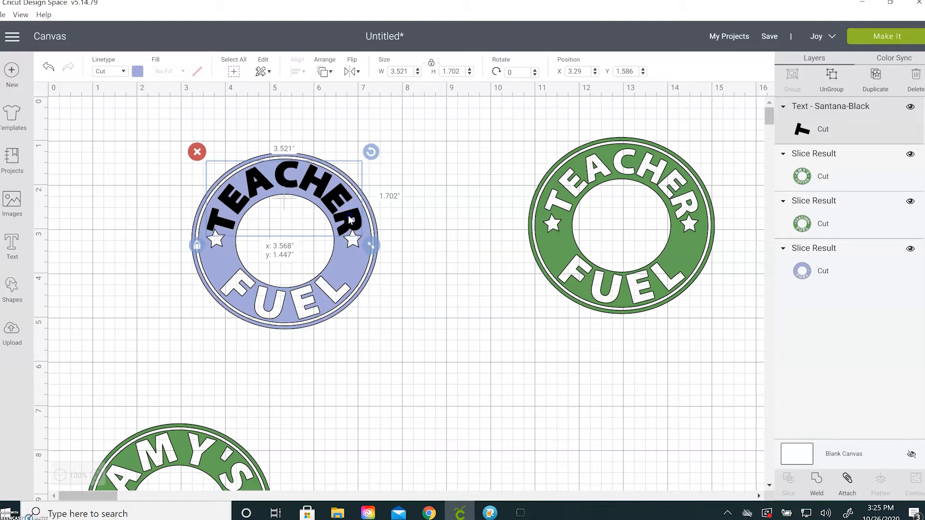
click(458, 102)
drag(482, 139, 460, 212)
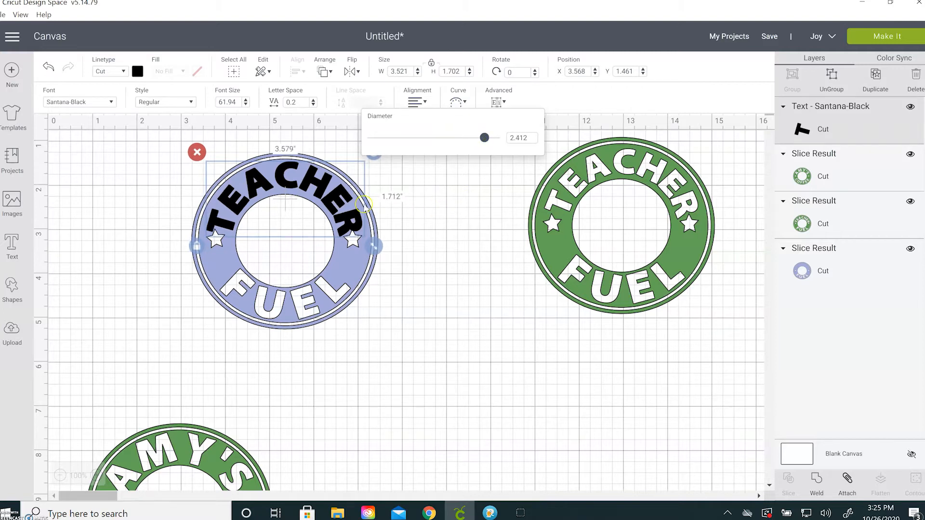
click(309, 112)
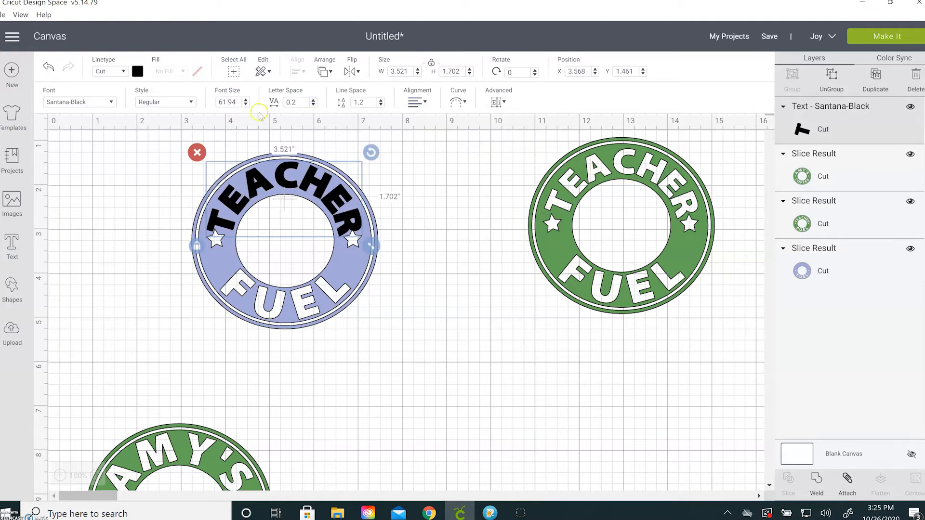
click(246, 104)
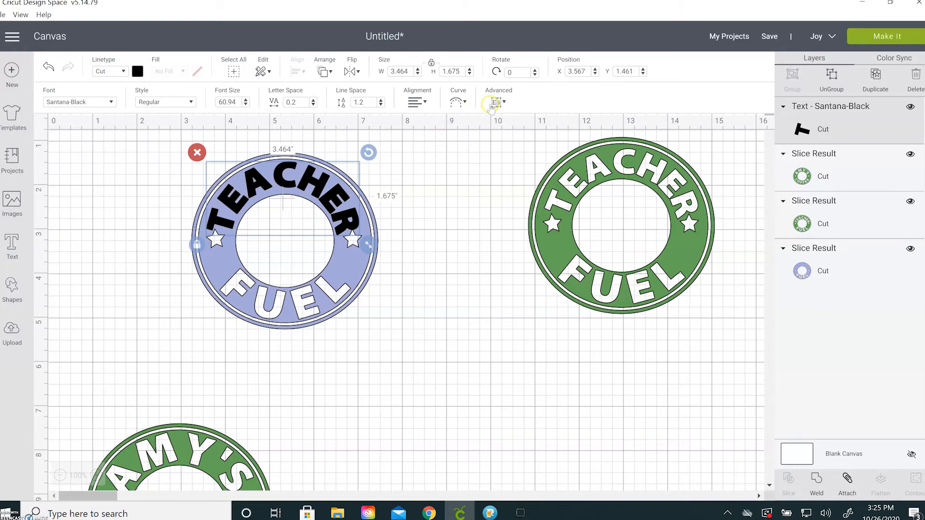
- Loosen the curve of TEACHER to a diameter of about 2.682 so it follows the upper band
click(458, 101)
click(484, 138)
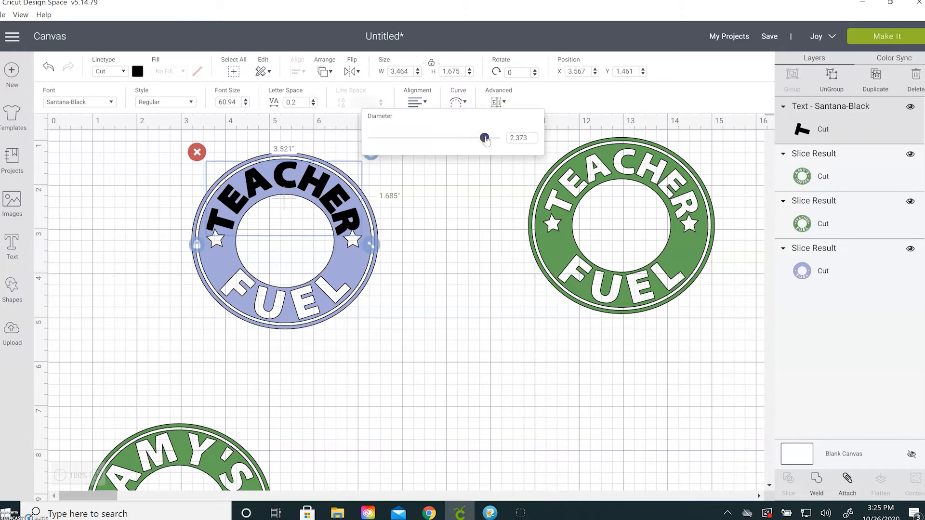
drag(485, 138, 484, 140)
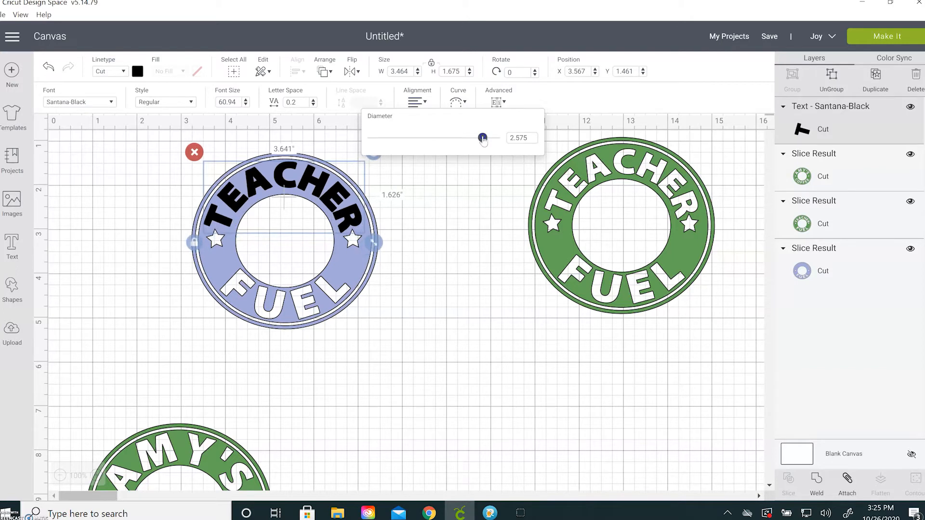
drag(484, 139, 485, 140)
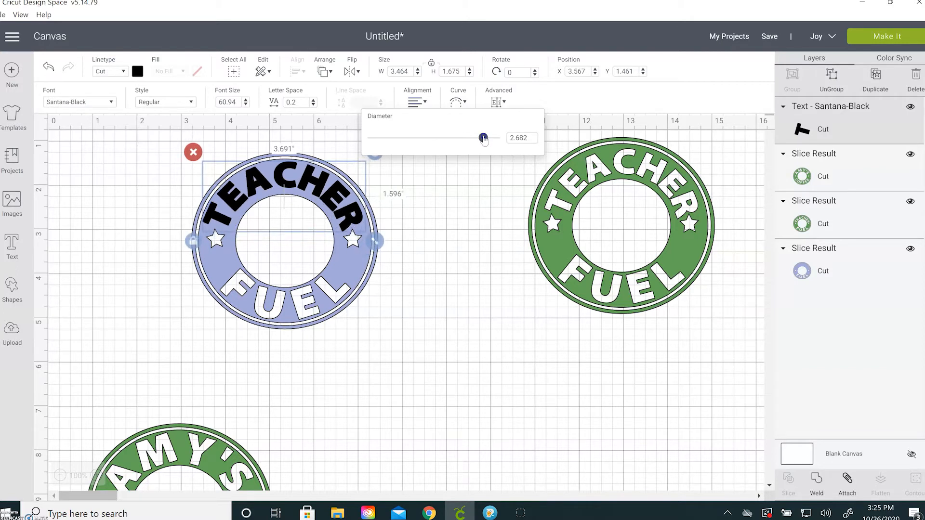
click(451, 223)
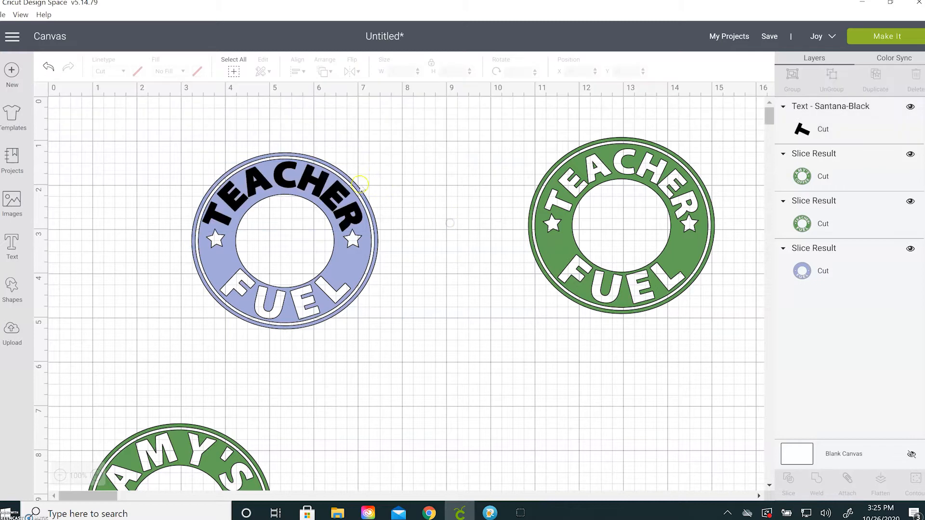
- Rotate TEACHER slightly counterclockwise to about 358.12 degrees and nudge it into place in the band
click(333, 201)
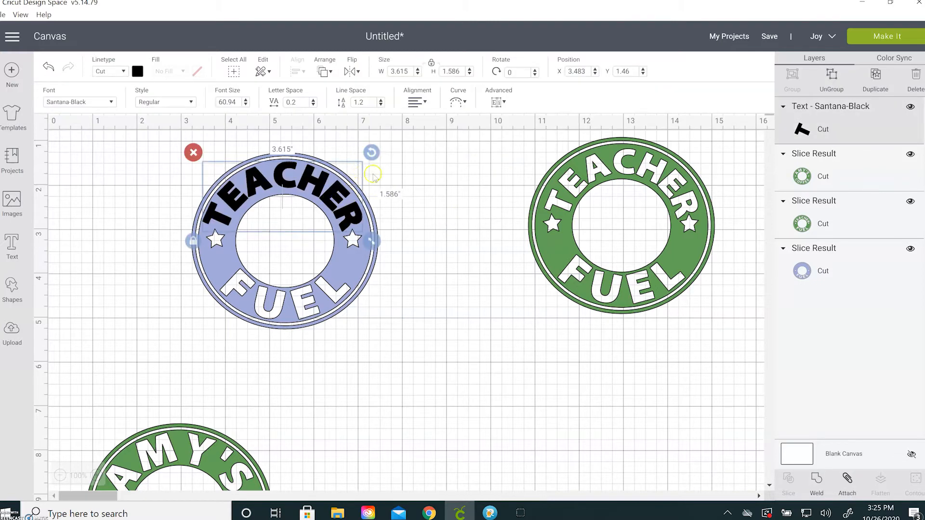
drag(371, 153, 370, 150)
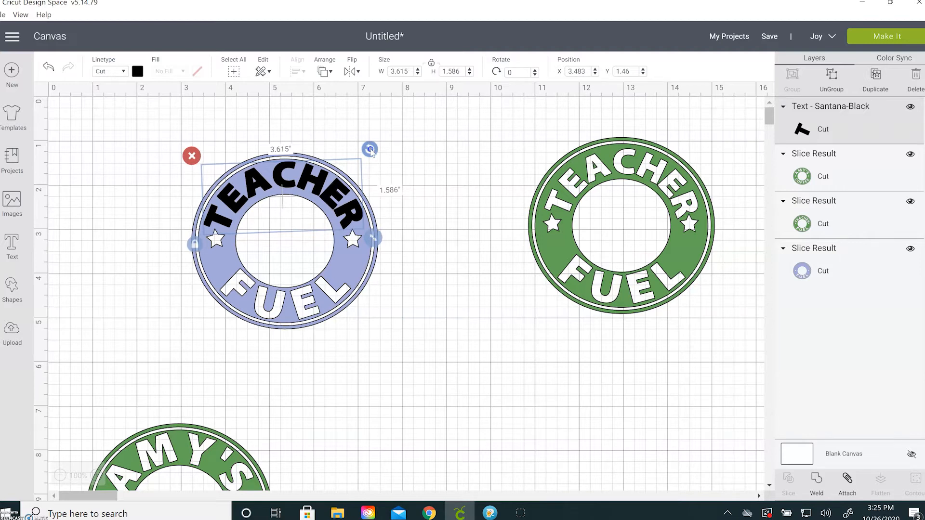
drag(370, 150, 372, 152)
drag(342, 215, 343, 216)
- Try a tighter curve on TEACHER with a diameter of about 2.278
click(459, 102)
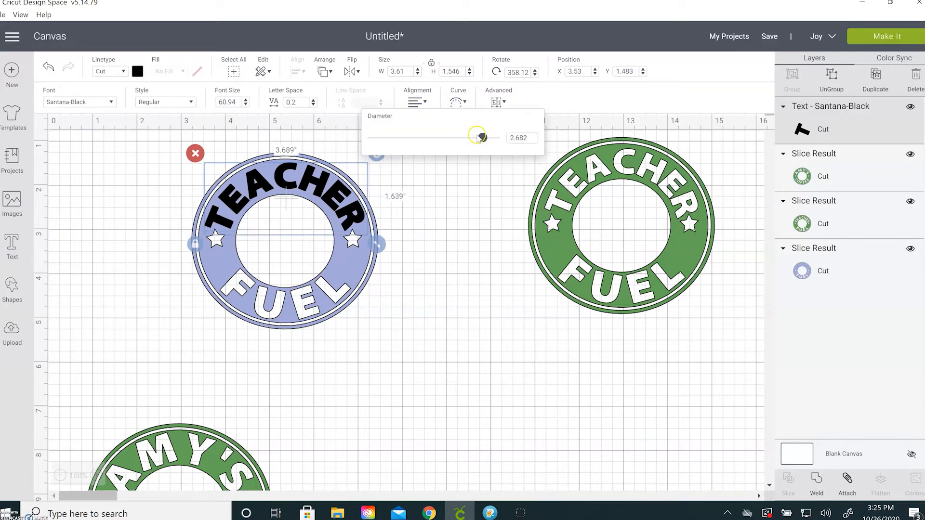
drag(481, 138, 486, 137)
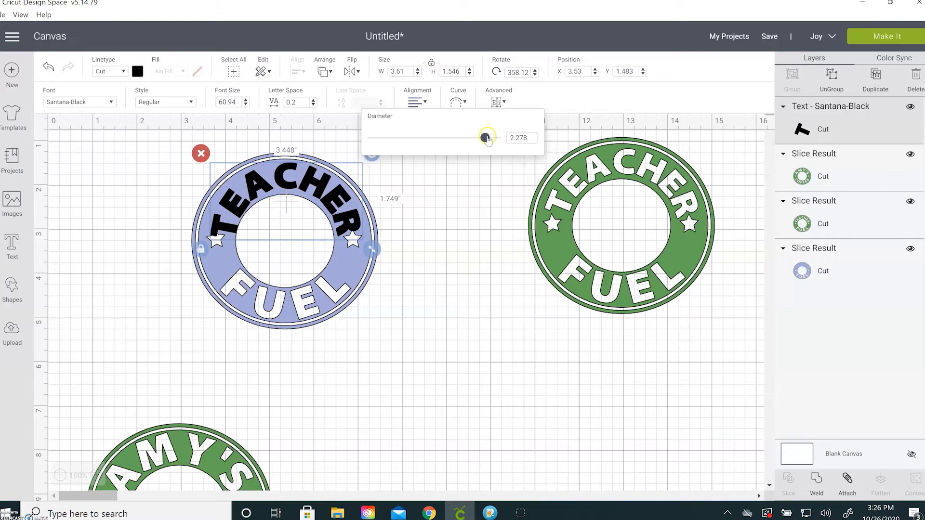
mouse_move(487, 139)
mouse_down()
mouse_move(476, 139)
mouse_move(486, 136)
mouse_up()
drag(485, 137, 483, 138)
click(441, 212)
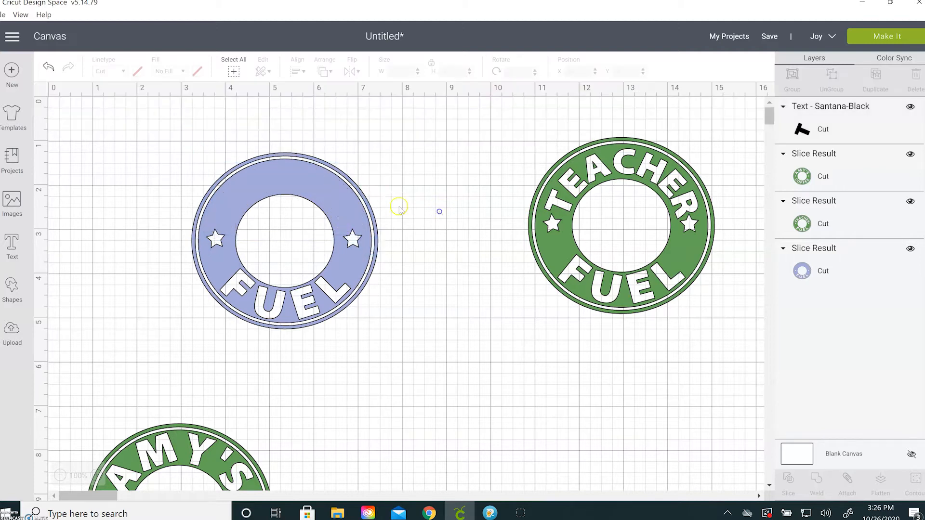
- Adjust the rotation of TEACHER to about 358.74 degrees and lower the word slightly within the blue ring's upper band
drag(381, 154, 377, 151)
drag(301, 184, 300, 189)
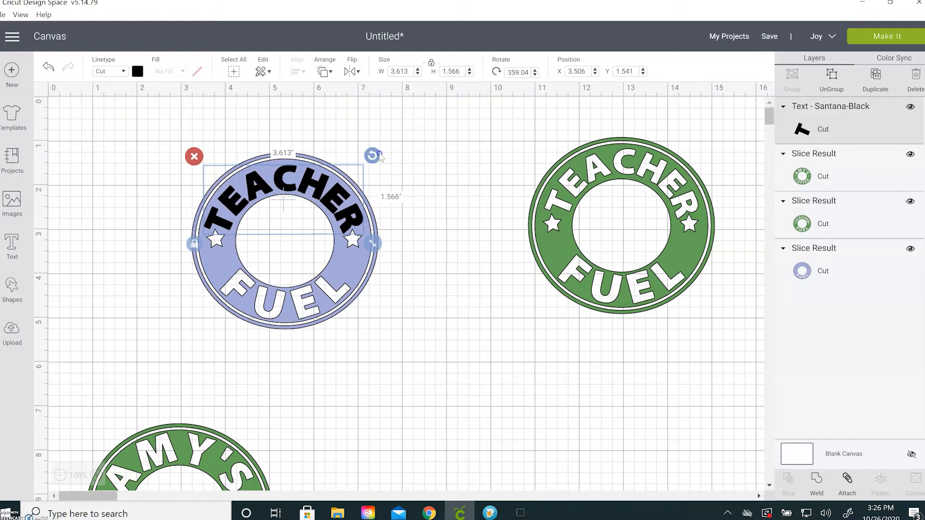
drag(379, 157, 378, 153)
click(419, 202)
double_click(326, 190)
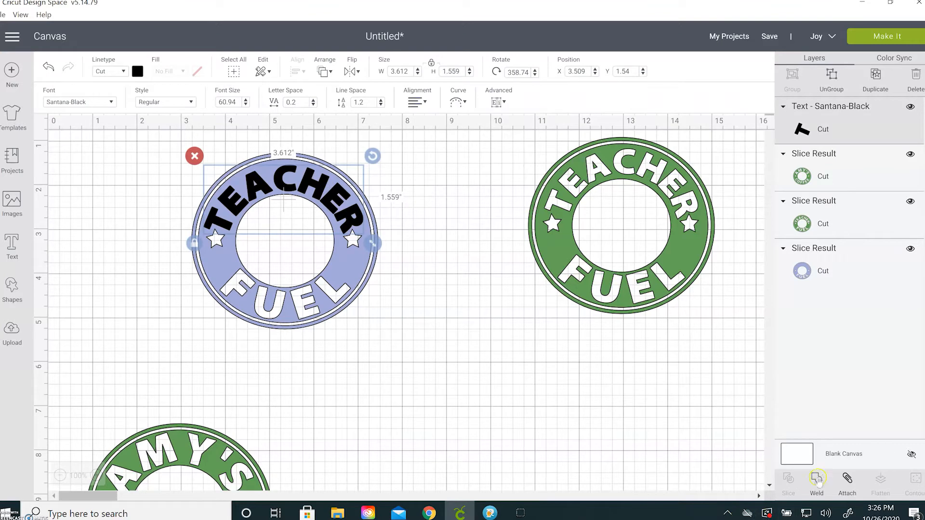
- Weld the TEACHER letters into one shape and slice it out of the blue ring
click(816, 480)
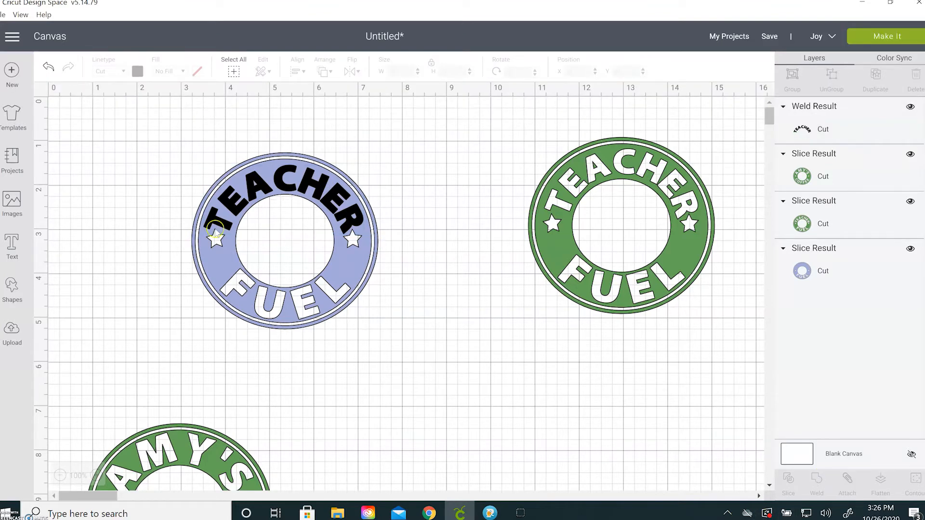
drag(148, 139, 403, 351)
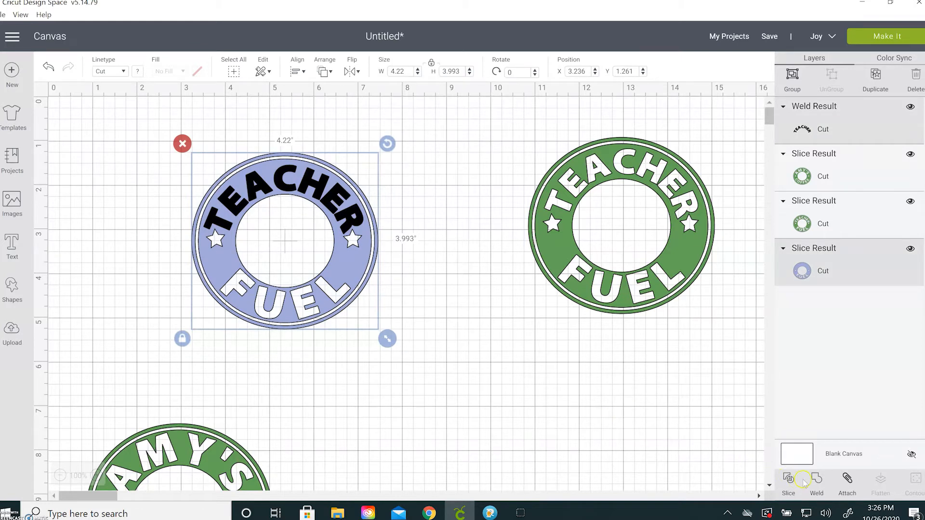
click(789, 482)
- Move the sliced blue ring aside, delete both leftover TEACHER pieces, and return the ring to their place
drag(331, 305, 489, 376)
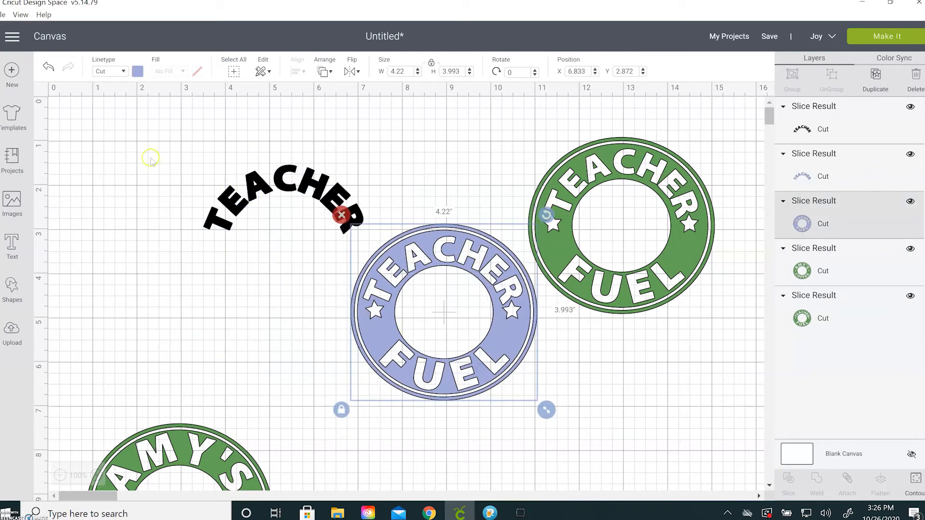
click(186, 158)
drag(187, 157, 363, 225)
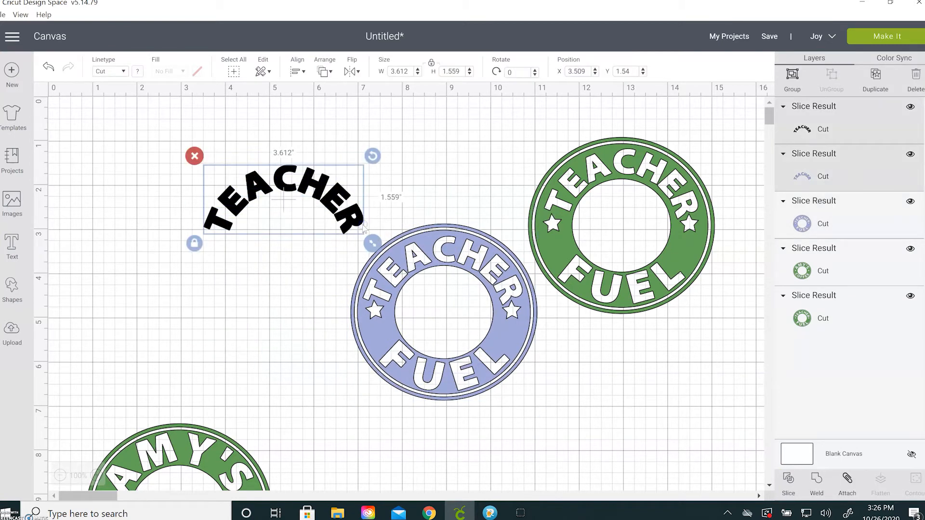
key(Delete)
drag(408, 260, 218, 203)
- Rearrange the three finished rings, with the green COFFEE ring between the blue and green TEACHER FUEL rings
scroll(312, 352, down, 2)
scroll(312, 353, down, 1)
drag(243, 416, 495, 360)
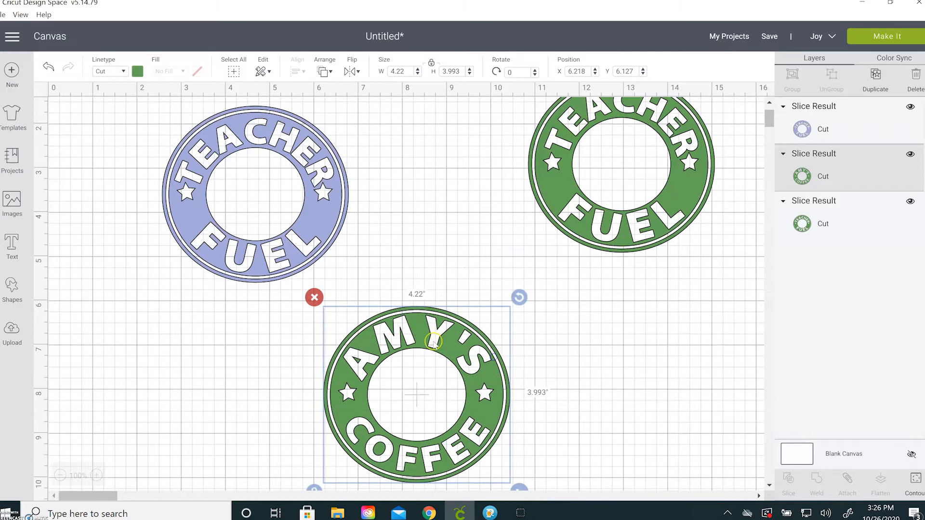
scroll(554, 328, up, 3)
drag(613, 288, 609, 315)
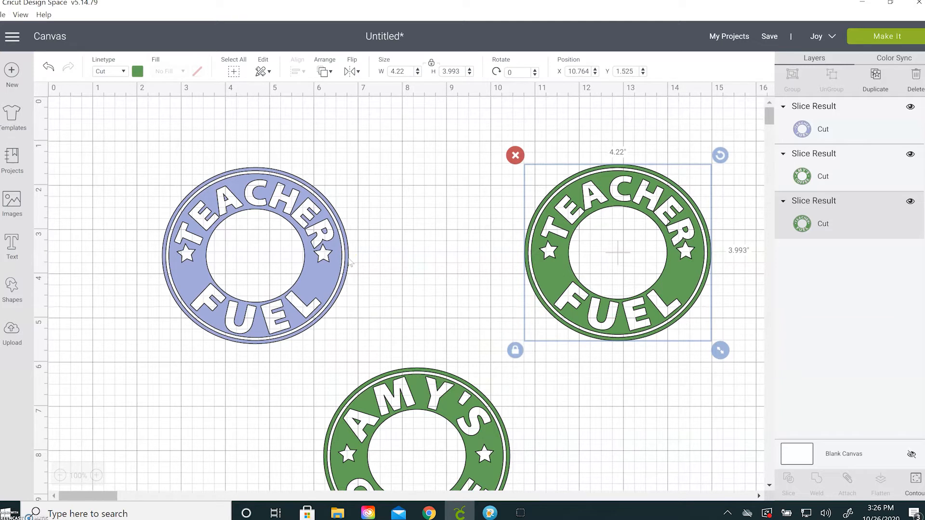
drag(264, 242, 215, 212)
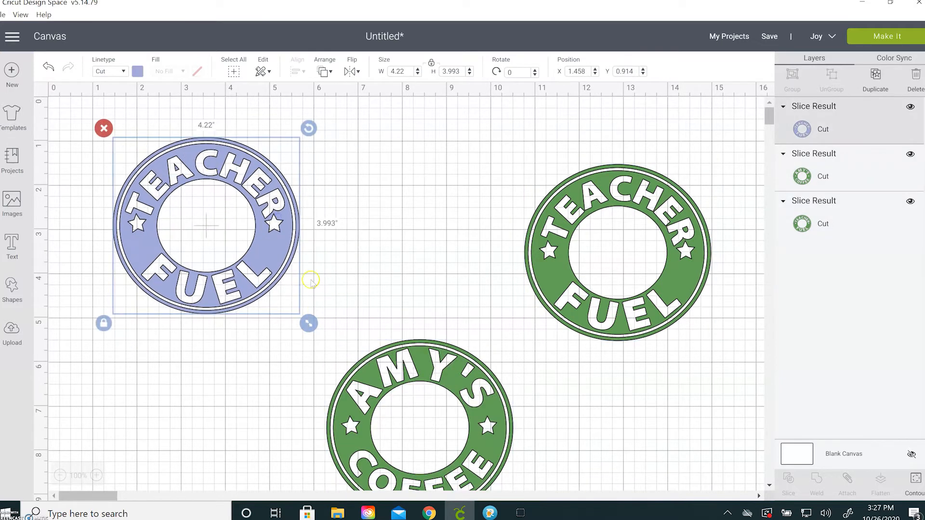
drag(407, 371, 397, 279)
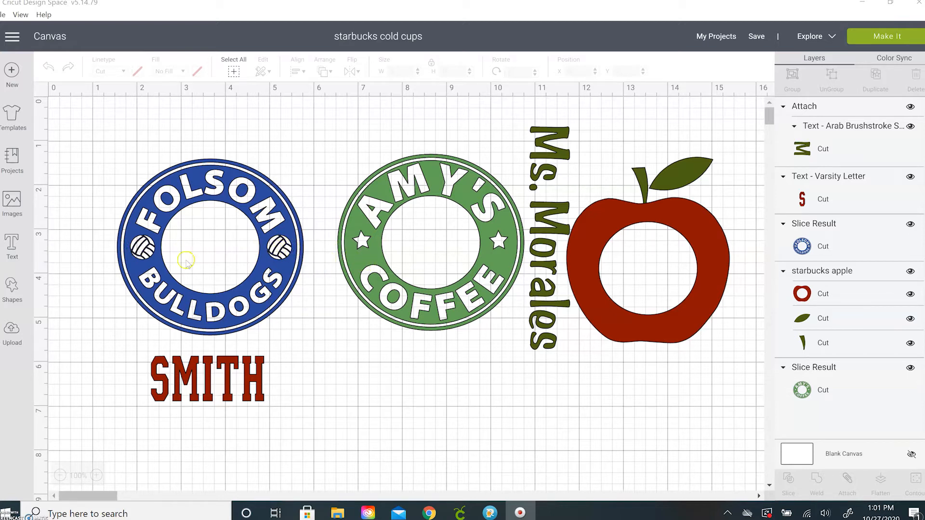
- Move the green COFFEE ring over the apple and insert the uploaded plain black ring with stars beside the FOLSOM BULLDOGS ring
drag(360, 256, 549, 232)
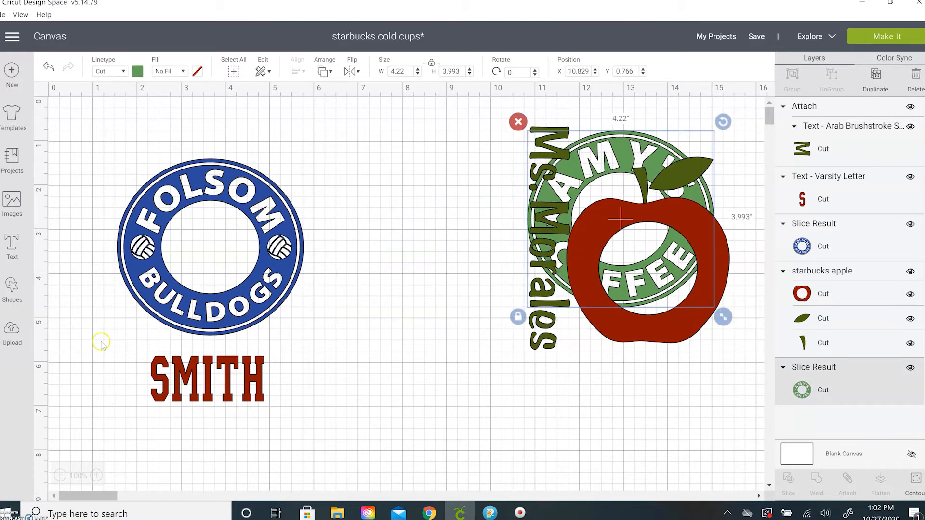
click(11, 335)
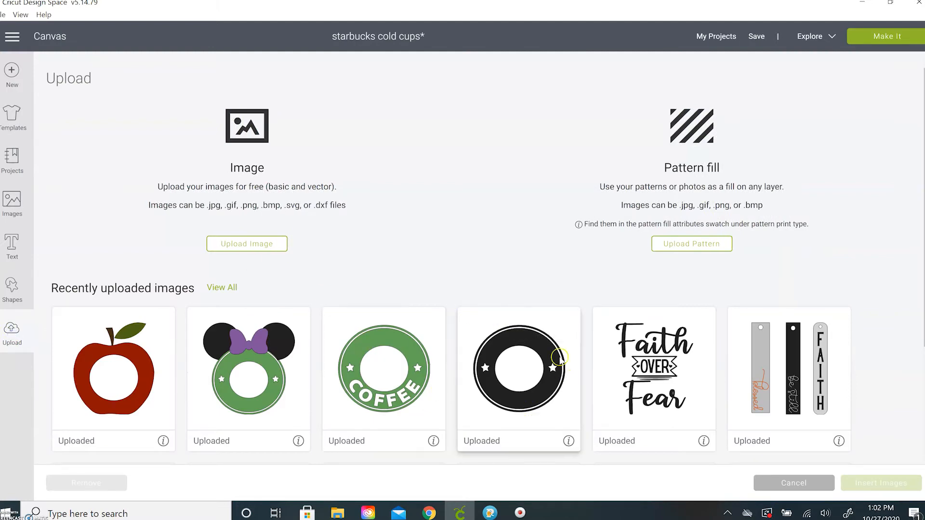
click(489, 359)
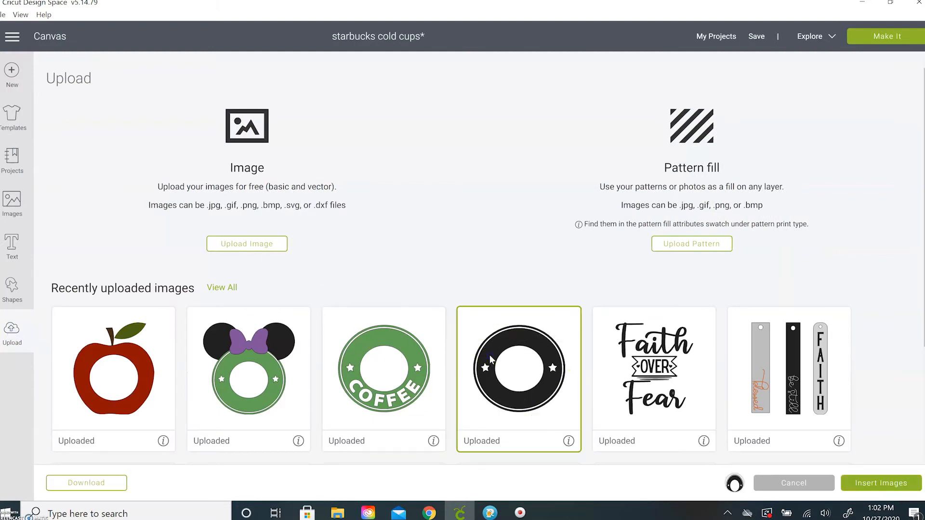
click(893, 477)
drag(374, 261, 369, 371)
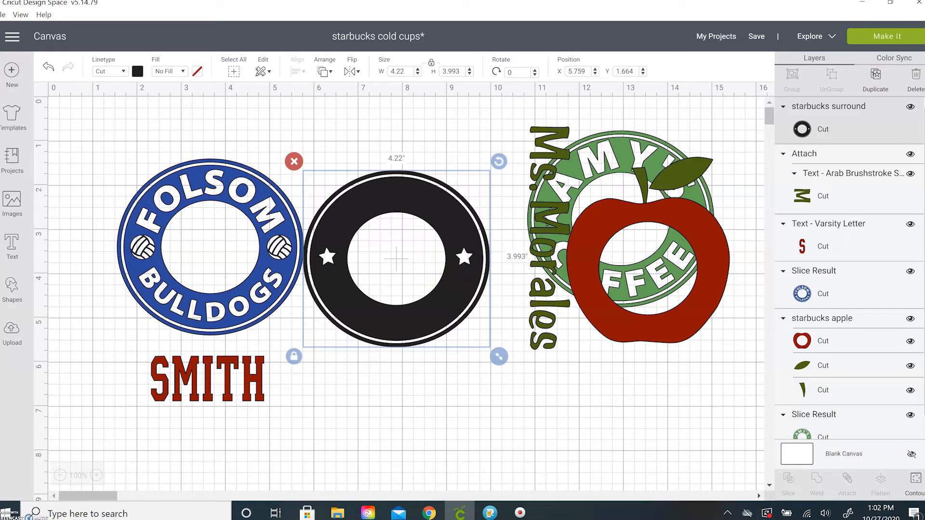
- Hide both star contours of the black ring and move the ring slightly lower, clear of the FOLSOM BULLDOGS ring
click(915, 480)
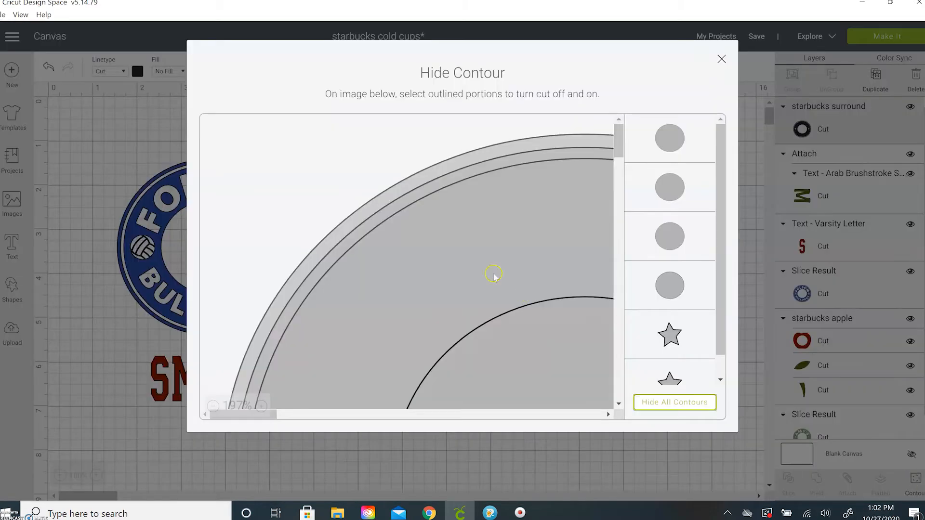
click(213, 406)
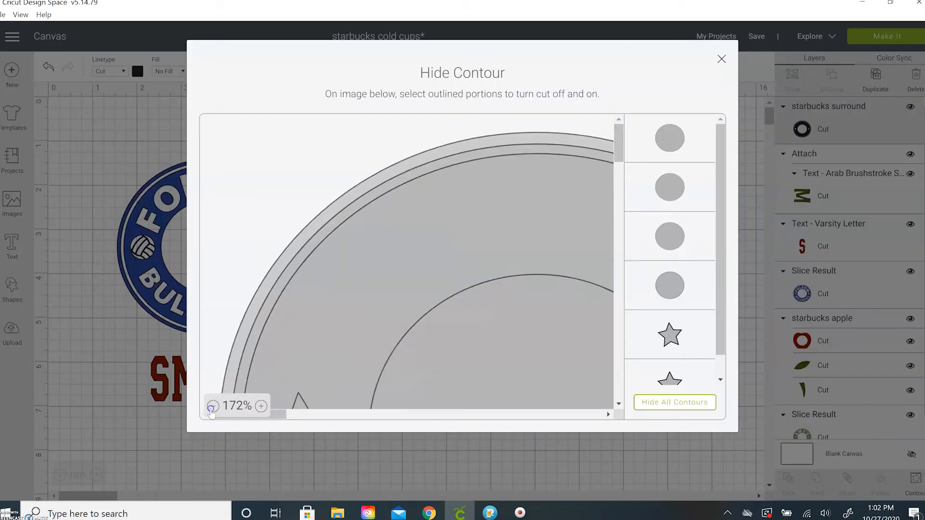
click(212, 406)
click(213, 406)
click(213, 406)
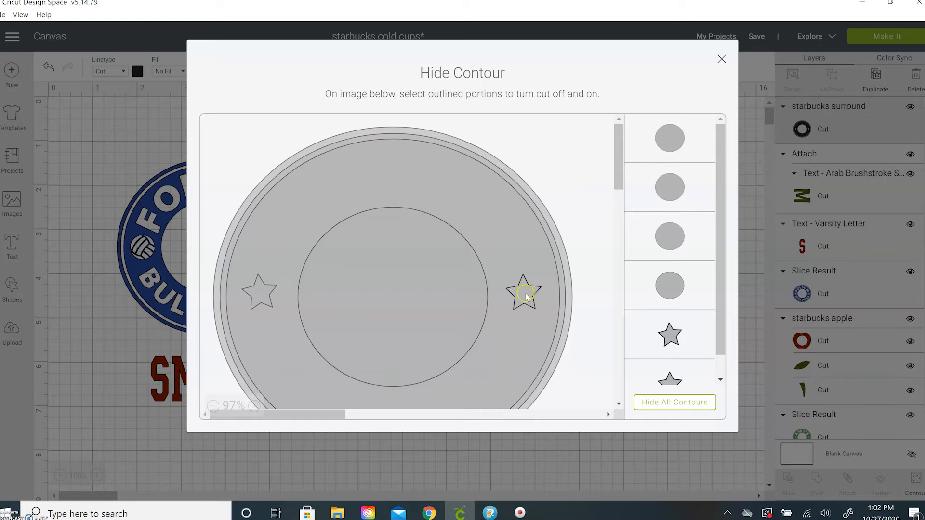
click(259, 297)
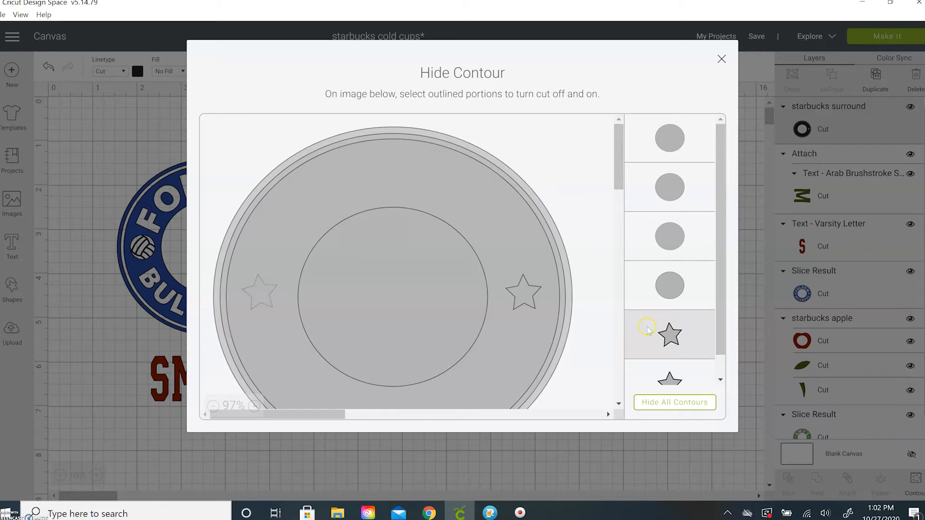
click(528, 294)
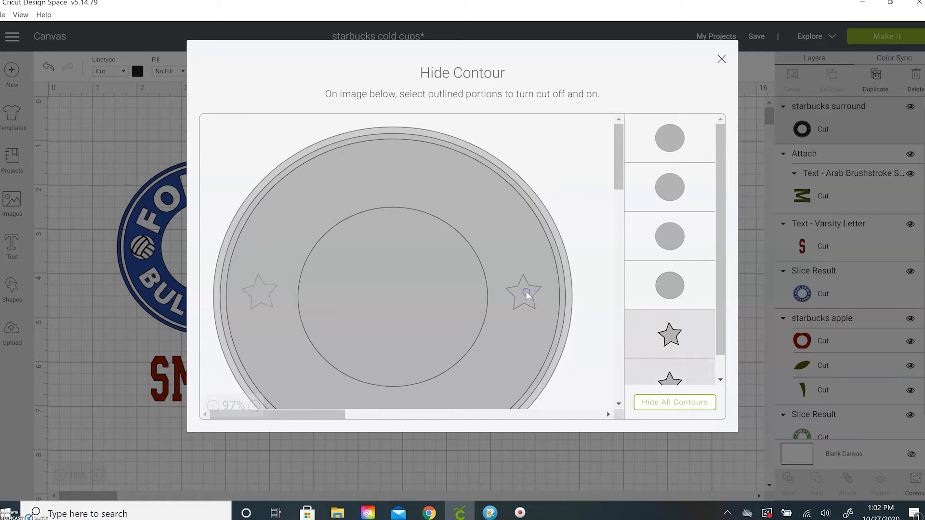
scroll(674, 368, down, 1)
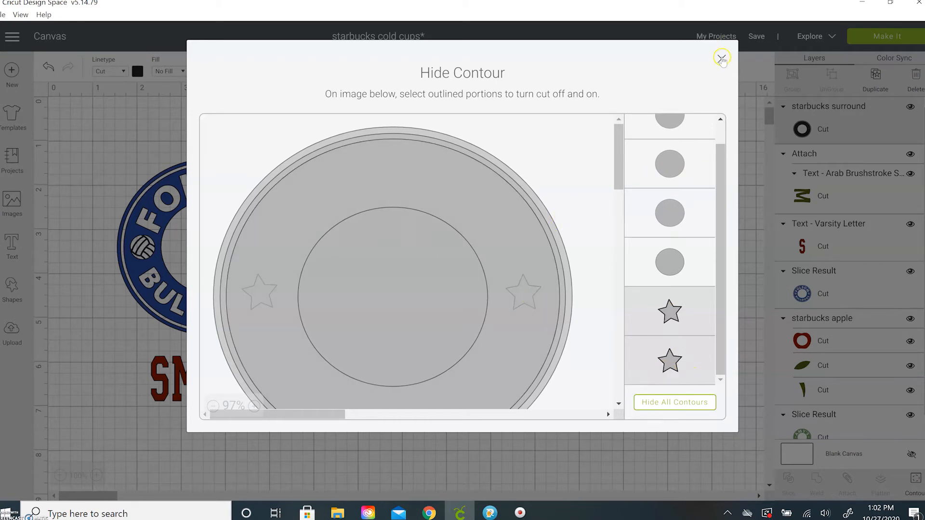
click(722, 59)
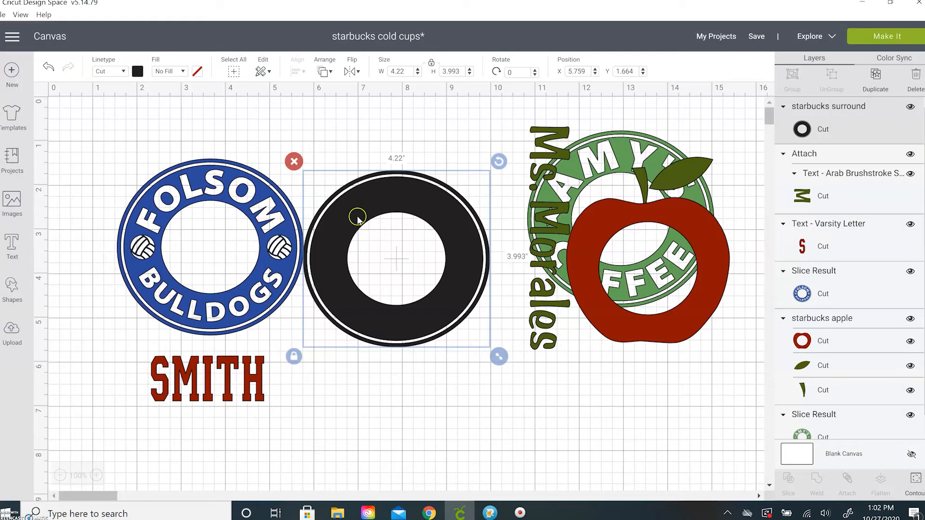
drag(461, 288, 471, 320)
click(374, 384)
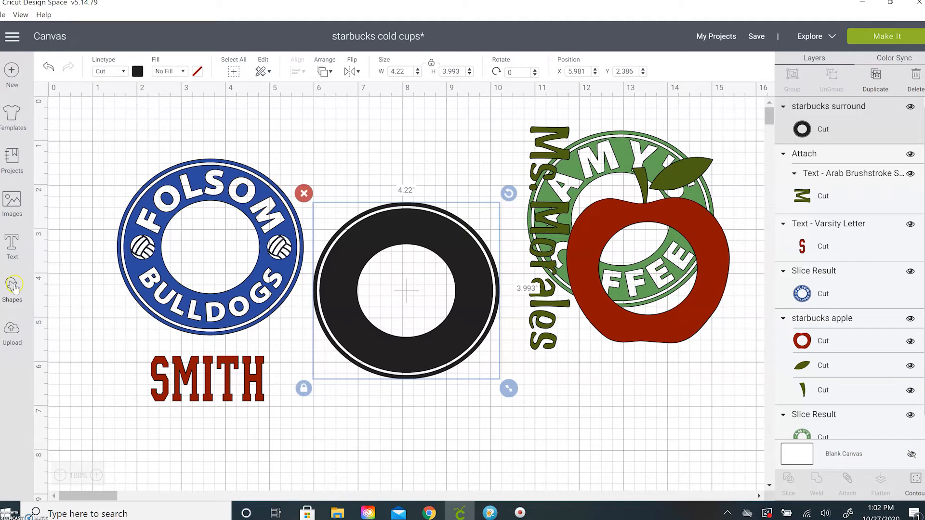
- Search the image library for "soccer ball" and insert the red soccer ball made of separate patches without an outer circle
click(12, 201)
click(383, 117)
text(soccer b)
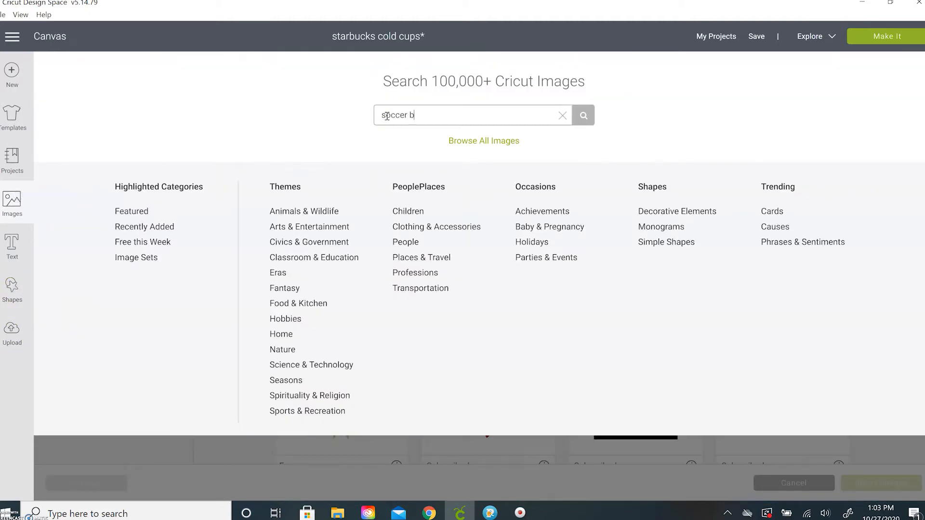
text(all)
key(Return)
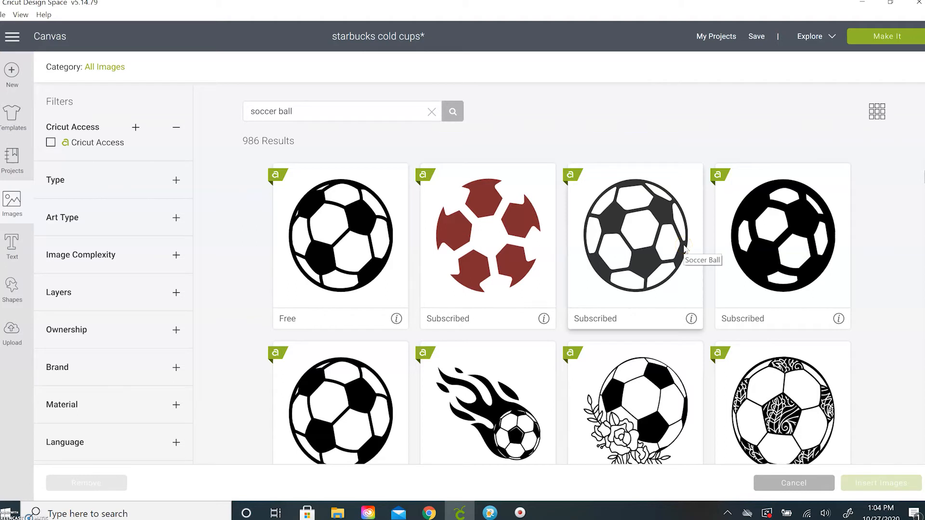
click(488, 245)
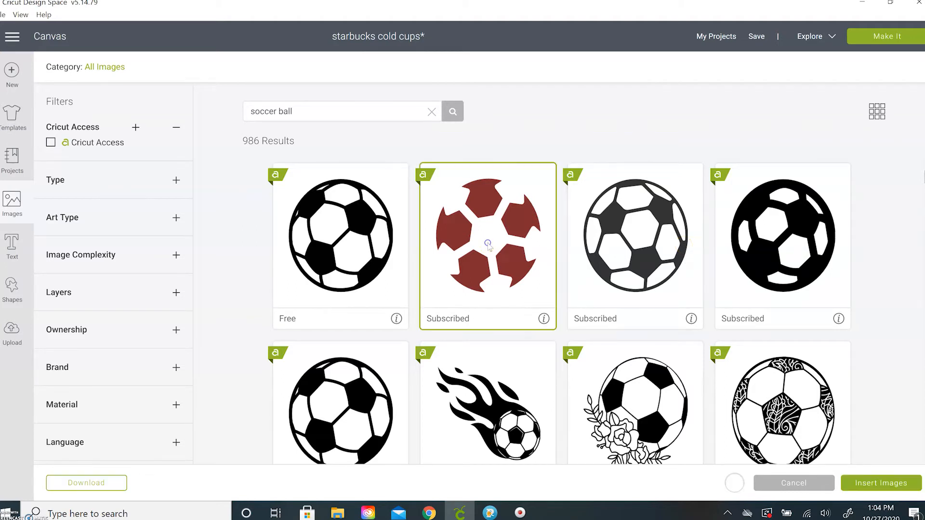
click(908, 497)
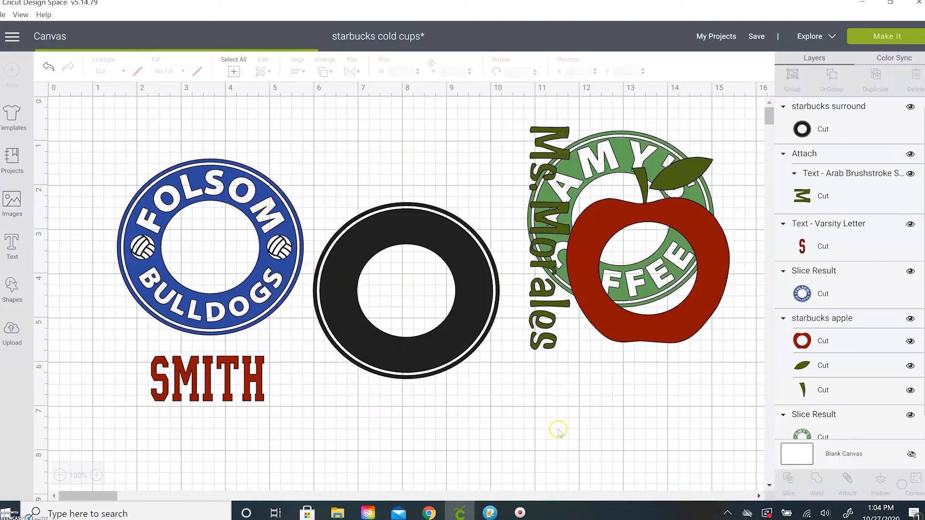
- Place the soccer ball at 0.528 inch on the left side of the black ring's band and a duplicate on the opposite side
drag(228, 305, 345, 298)
click(344, 297)
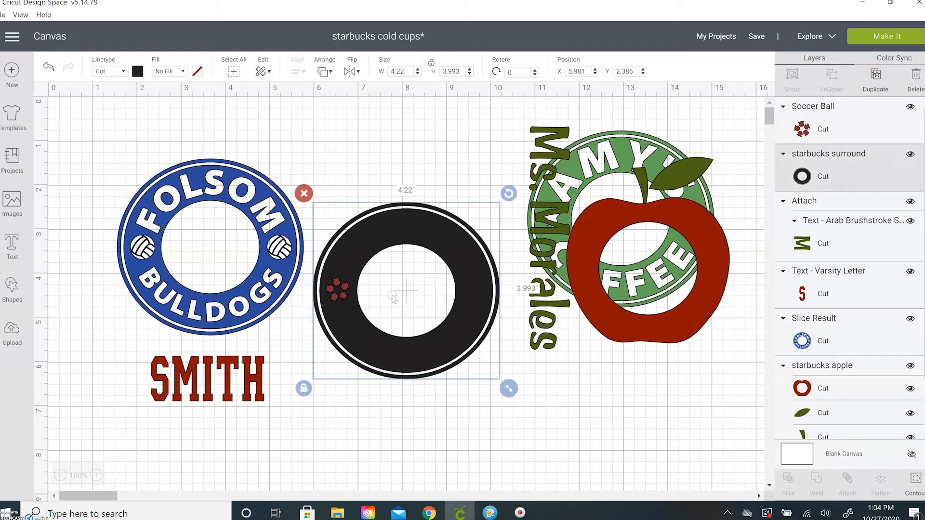
click(343, 295)
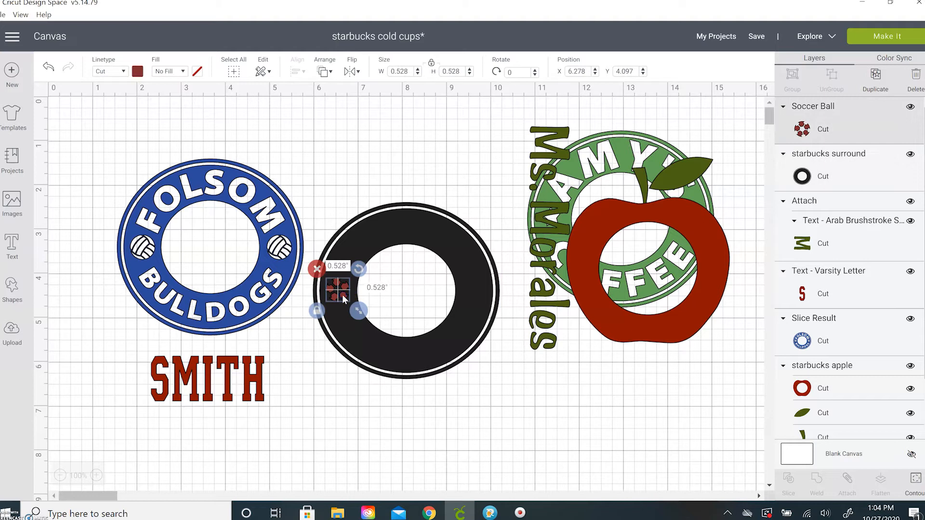
click(875, 79)
drag(364, 316, 480, 294)
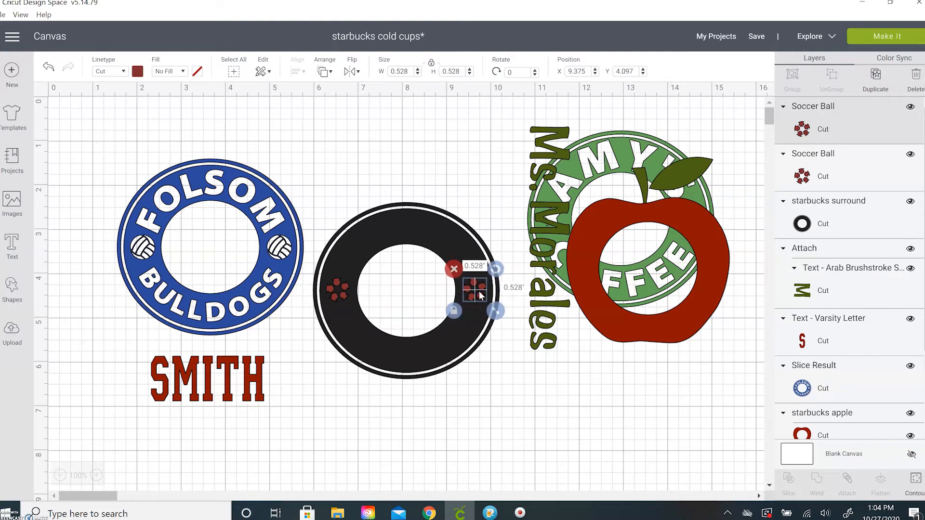
- Align the two soccer balls on the black ring with Center Vertically
click(339, 293)
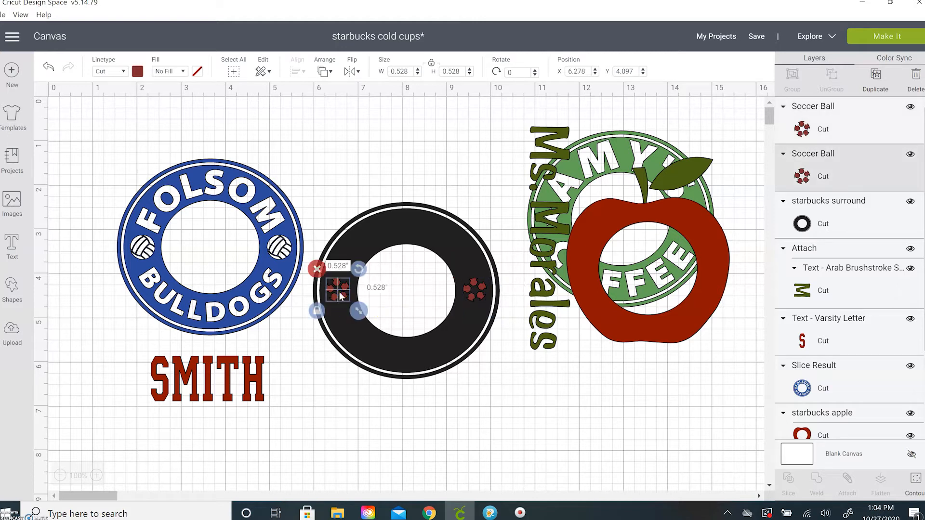
shift+click(473, 291)
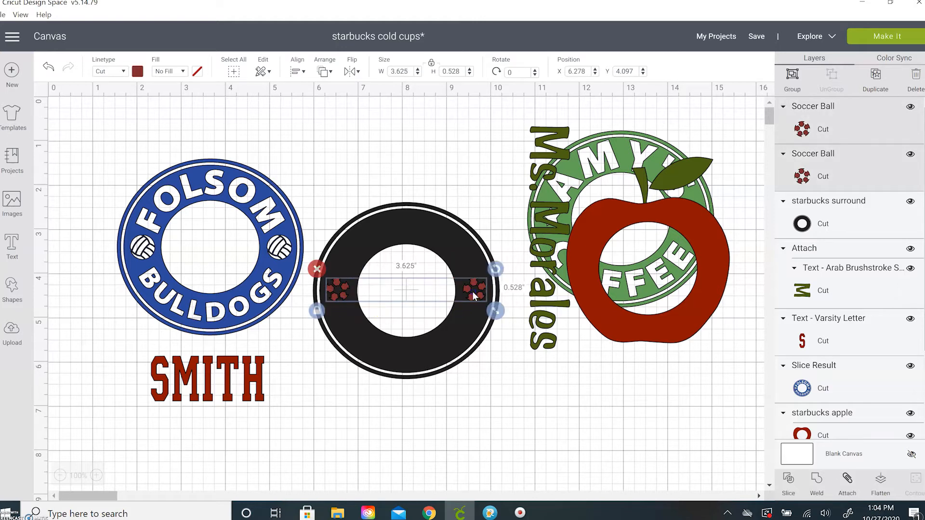
click(300, 71)
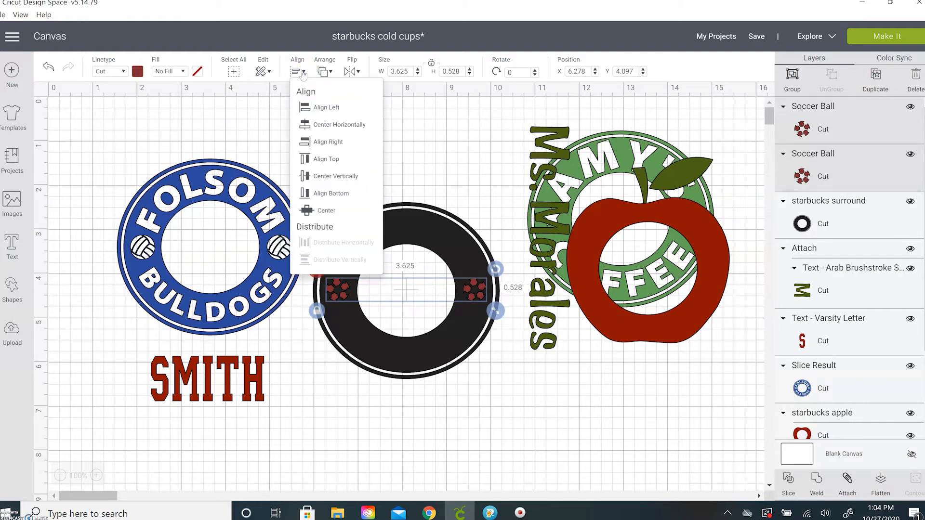
click(350, 181)
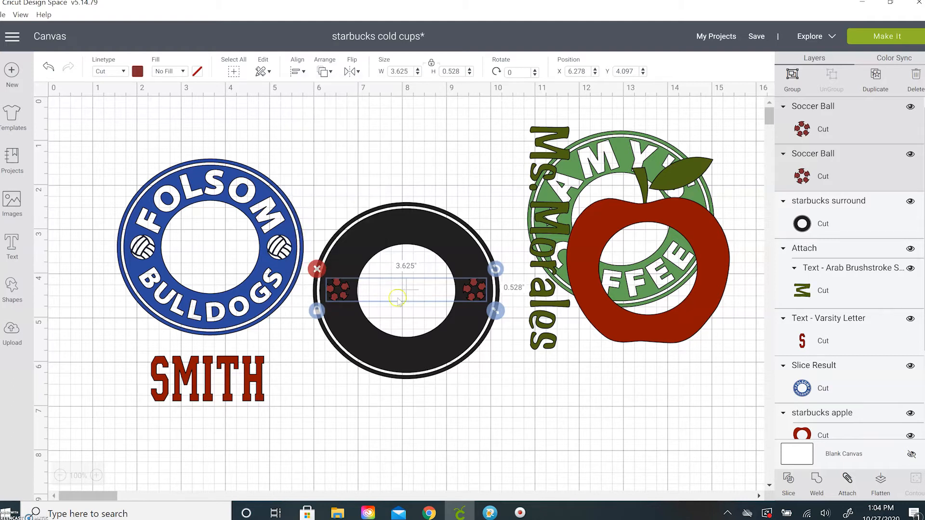
click(529, 391)
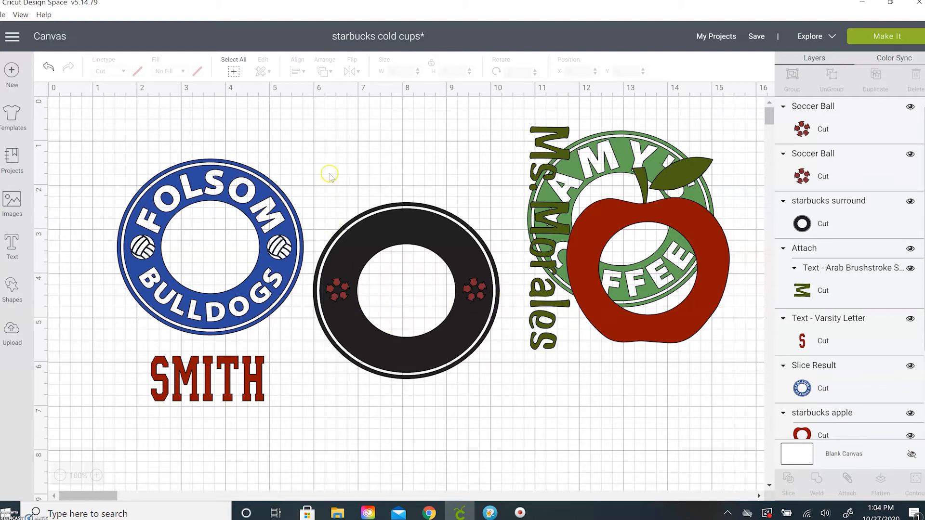
- Slice the left soccer ball out of the black ring and delete both leftover ball pieces
click(338, 291)
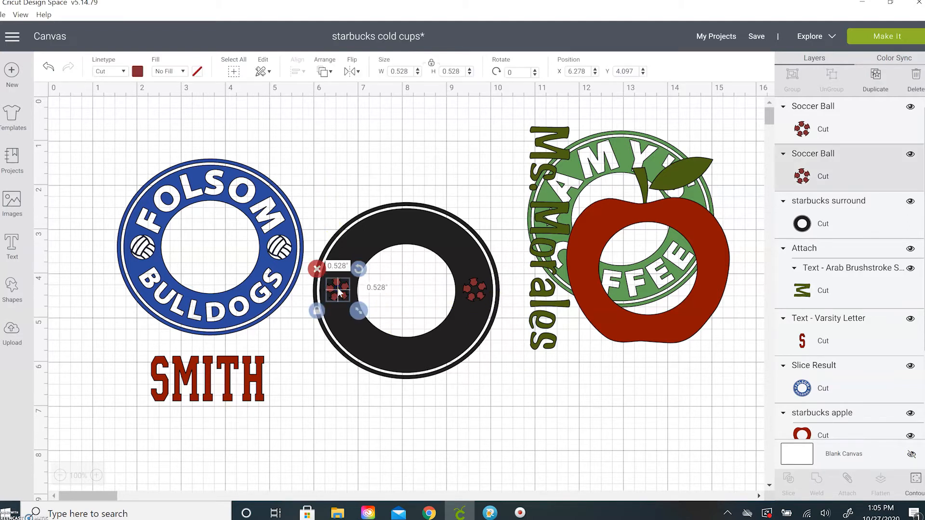
click(377, 244)
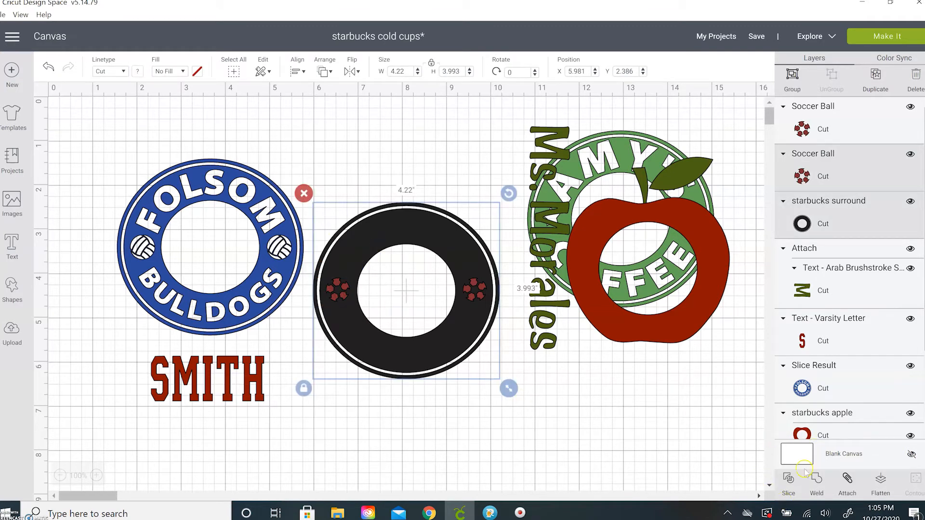
click(789, 478)
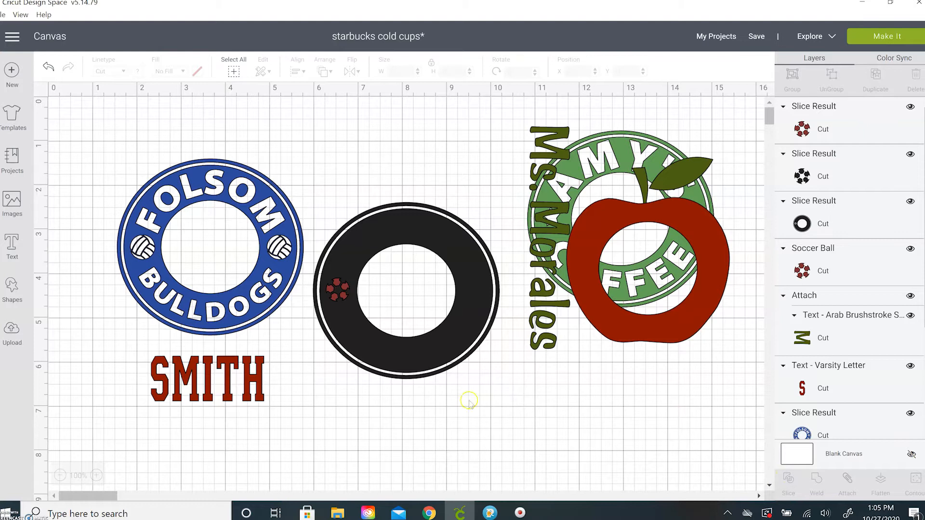
click(341, 291)
key(Delete)
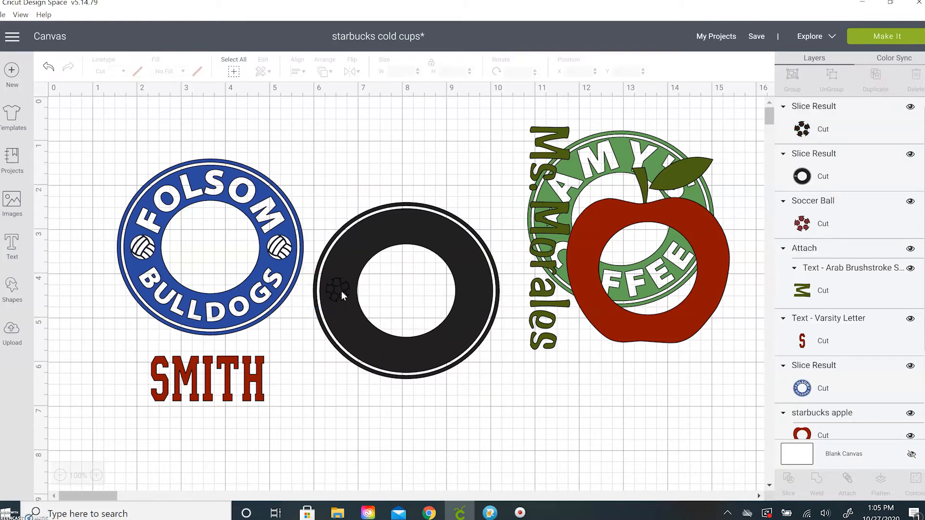
click(342, 295)
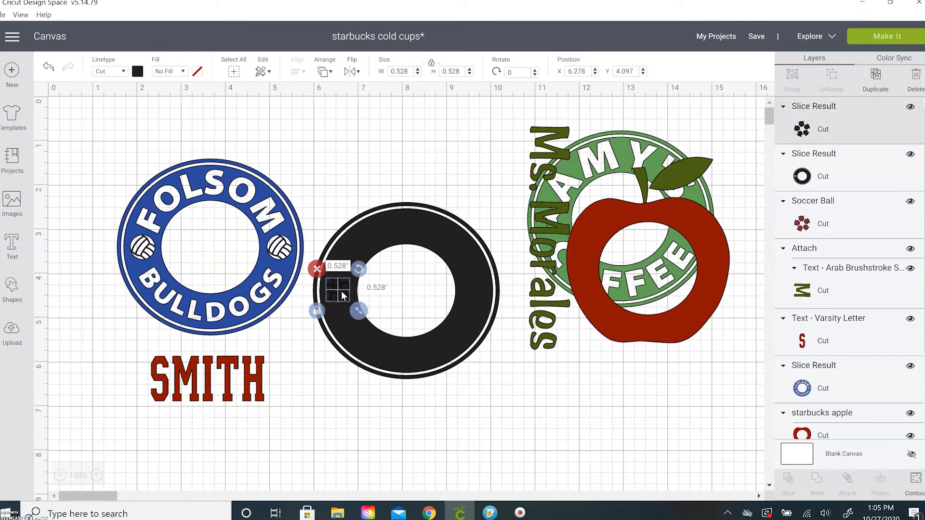
key(Delete)
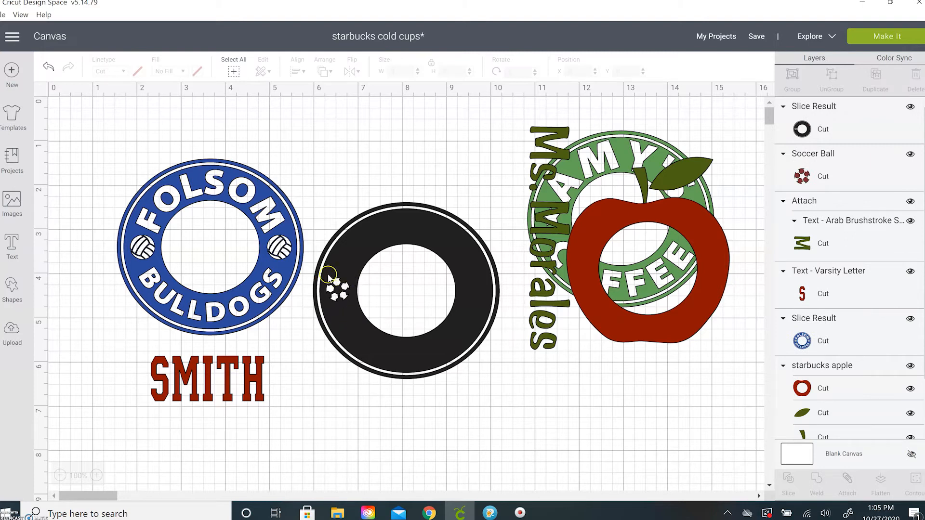
- Send the black ring to the back and slice the right soccer ball out of it
click(392, 241)
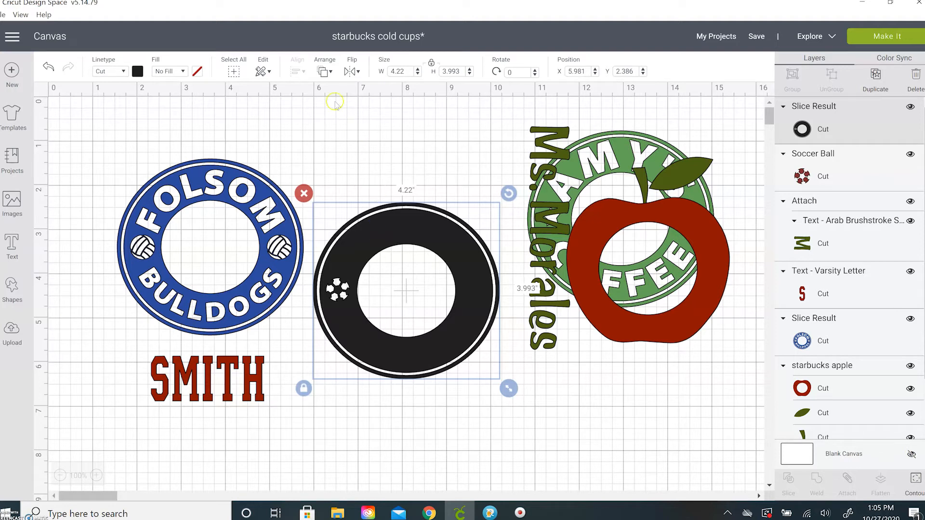
click(330, 73)
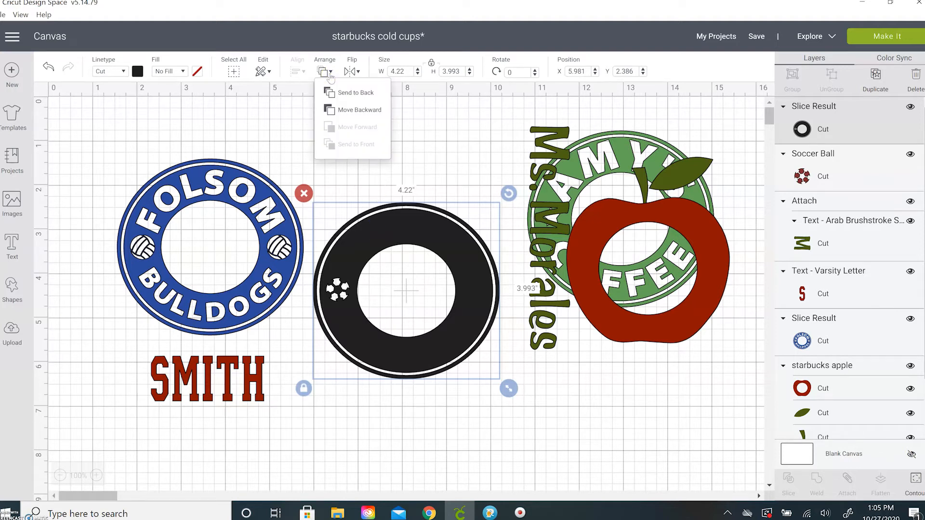
click(354, 92)
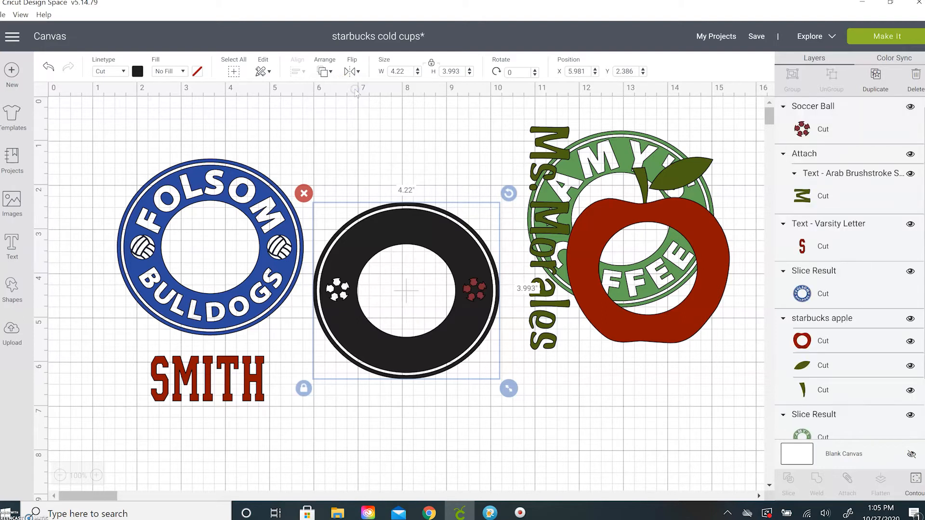
click(478, 289)
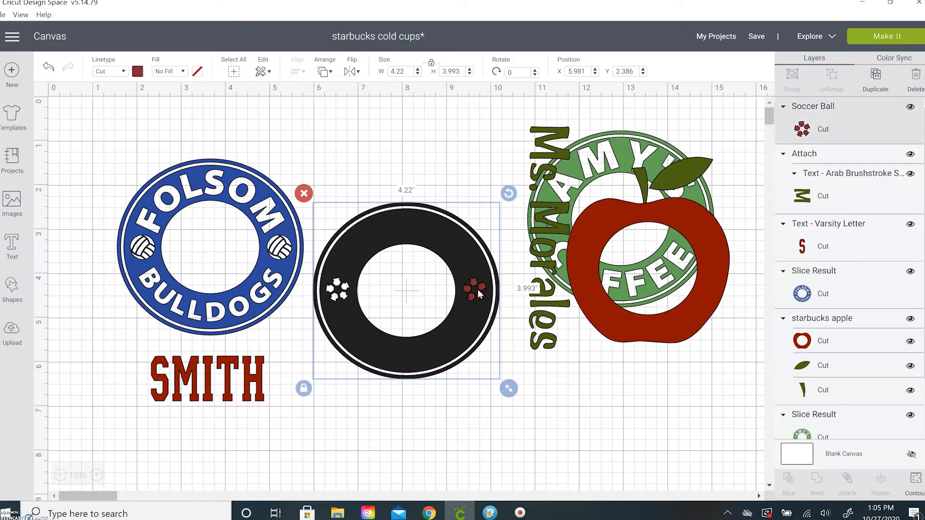
click(461, 248)
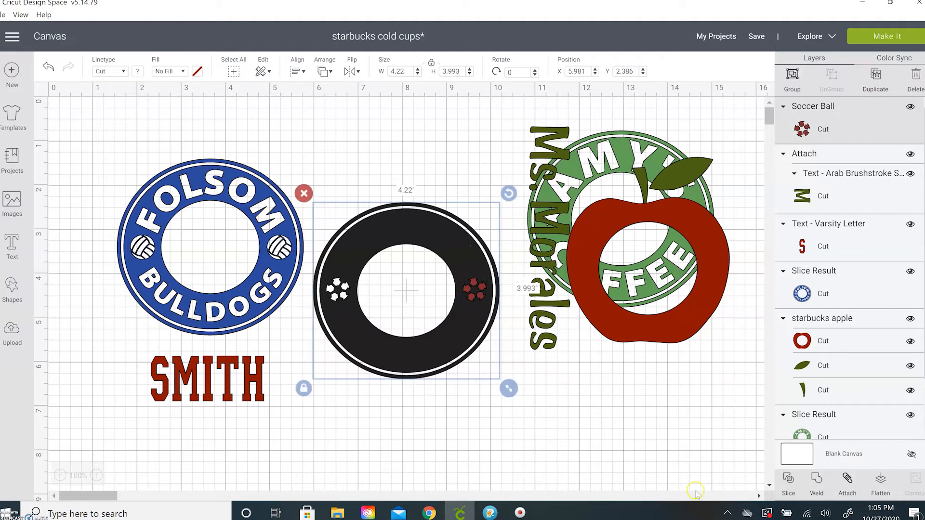
click(789, 482)
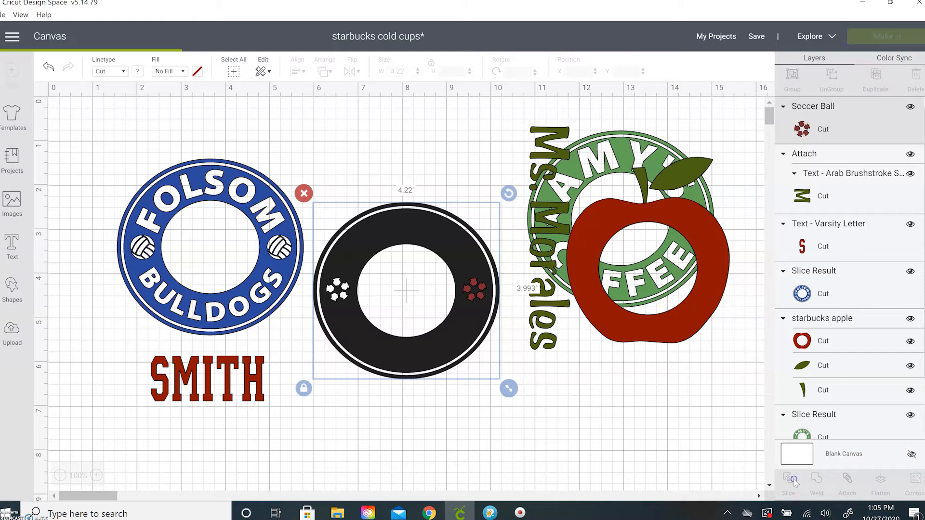
- Move the sliced black ring aside and delete both leftover pieces of the right soccer ball
drag(450, 347, 313, 375)
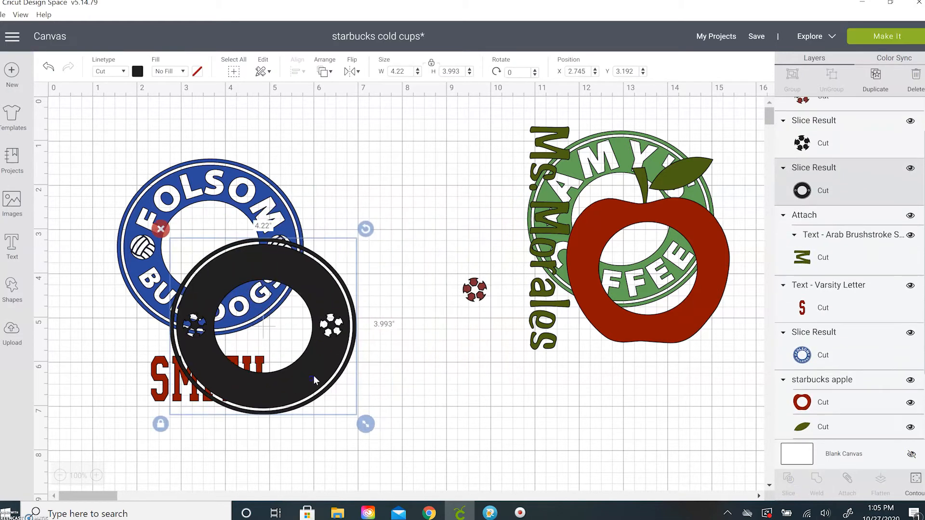
drag(457, 268, 496, 321)
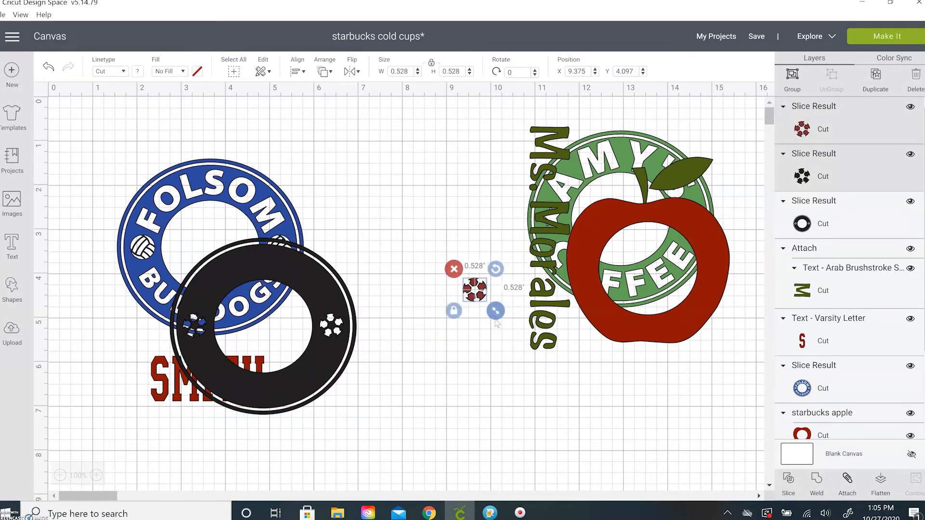
key(Delete)
- Move the black soccer ball ring back between the FOLSOM BULLDOGS ring and the apple
drag(333, 355, 490, 278)
click(491, 253)
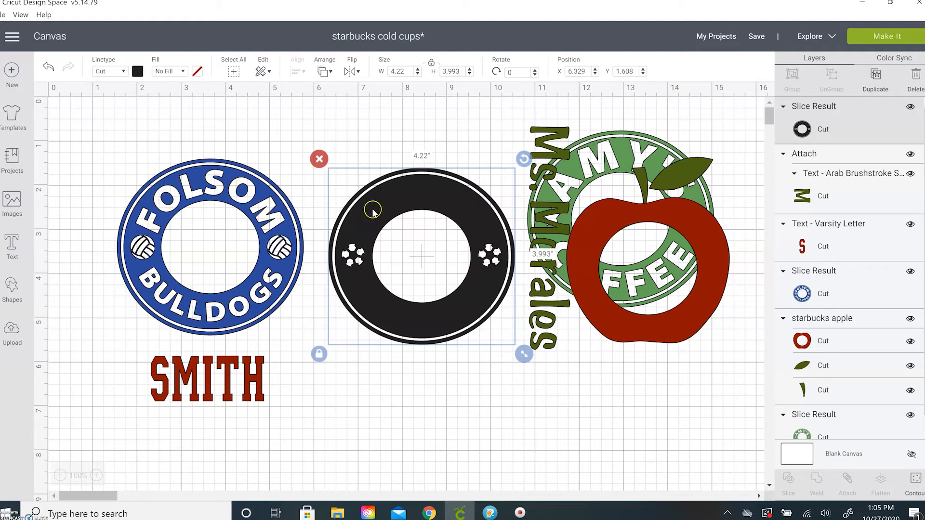
drag(435, 319, 411, 348)
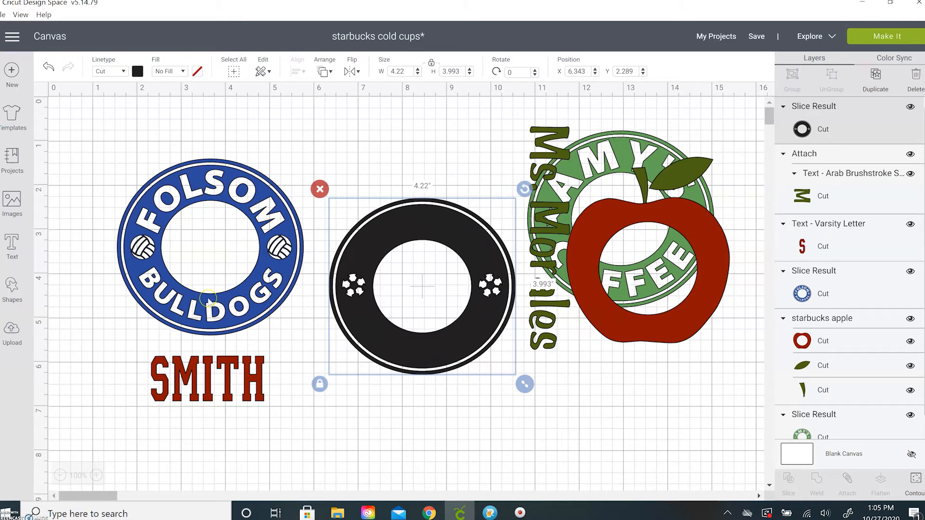